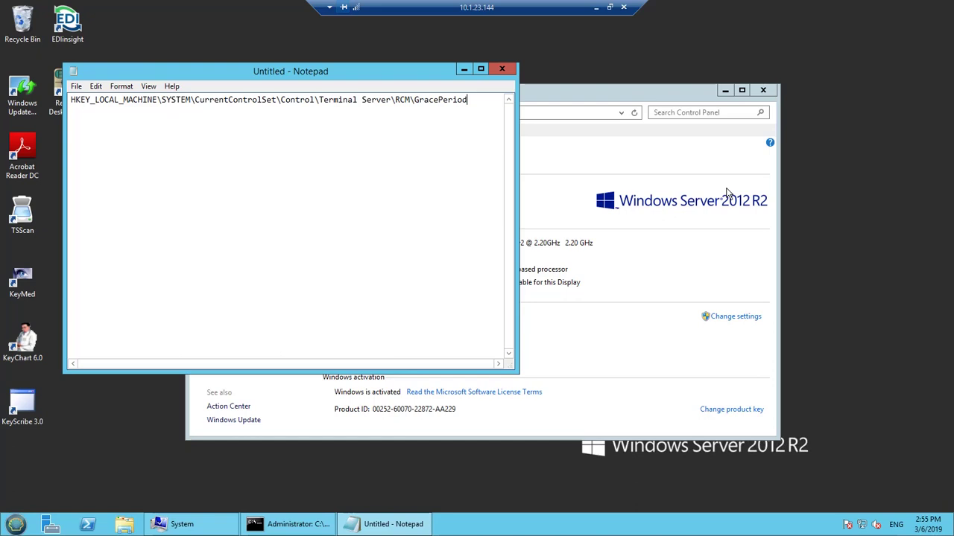
- Re-run the wmic GetGracePeriodDays query in cmd, still reporting DaysLeft = 0, then restore the notes
left_click(463, 70)
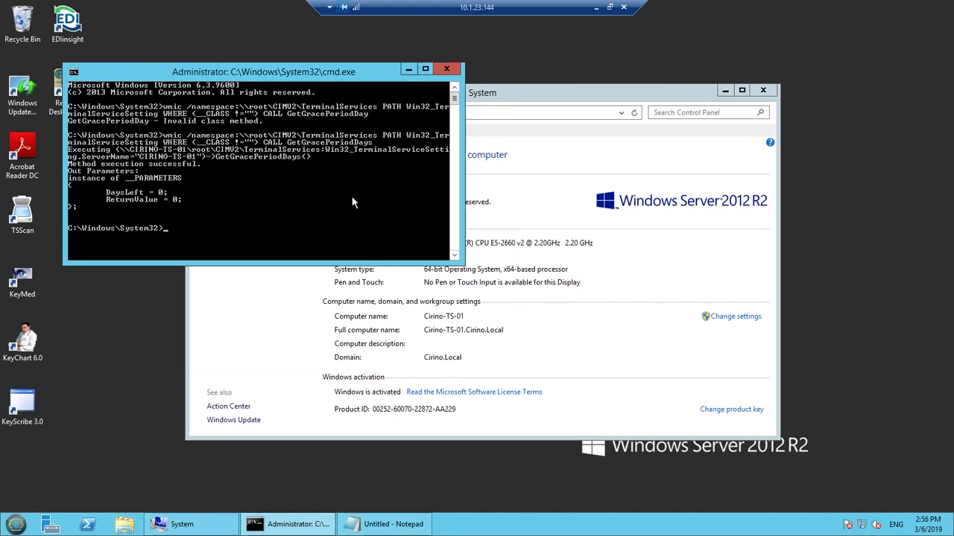
key("Up")
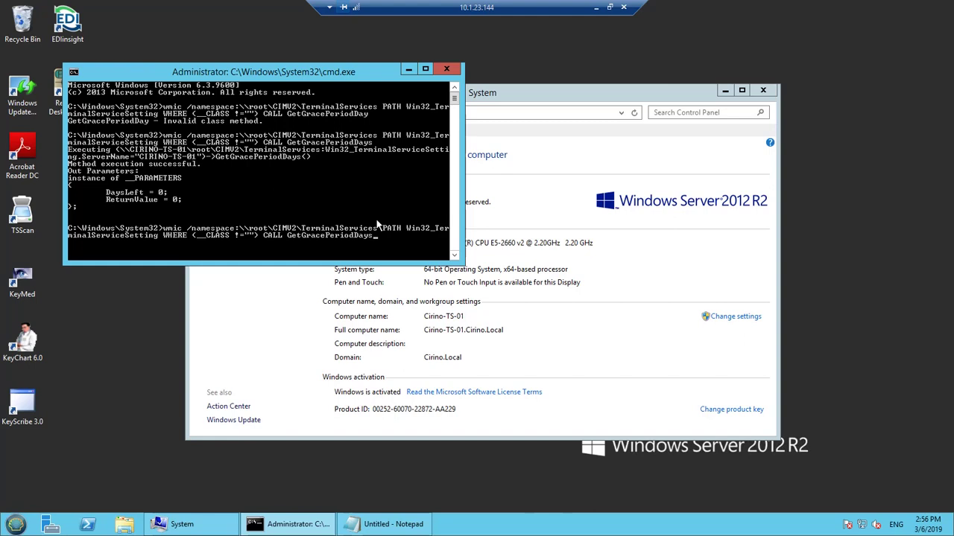
key("Return")
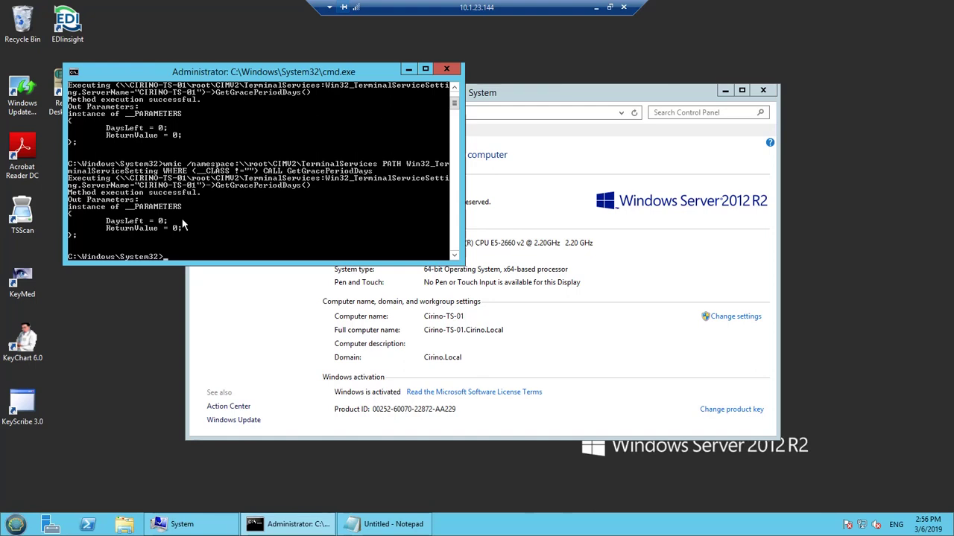
left_click(422, 518)
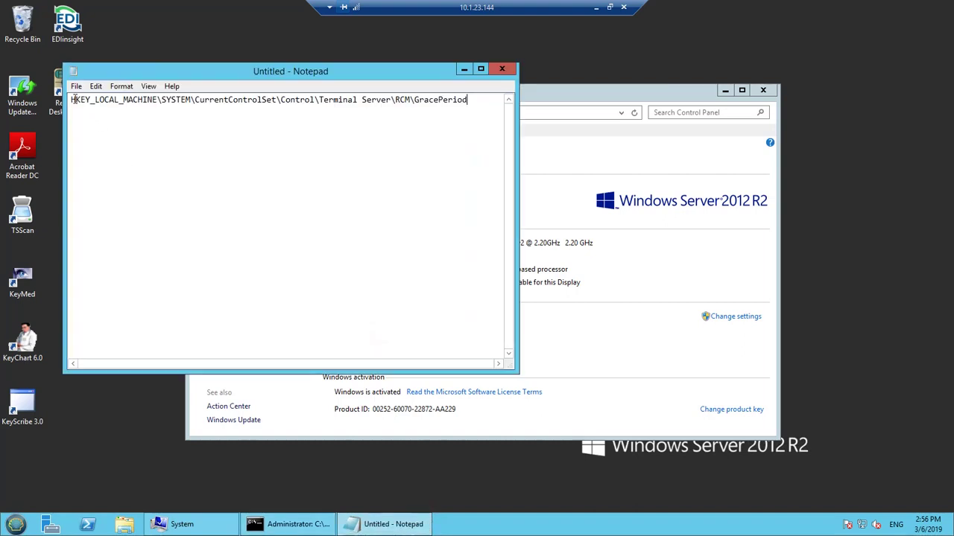
- Select the saved GracePeriod registry path in Notepad and launch Registry Editor with regedit
left_click_drag(74, 99, 470, 103)
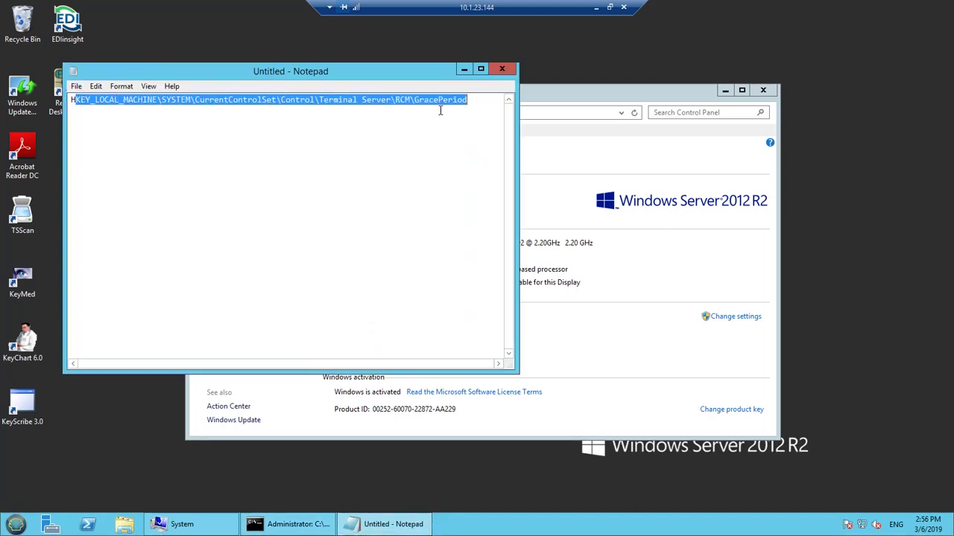
left_click(463, 70)
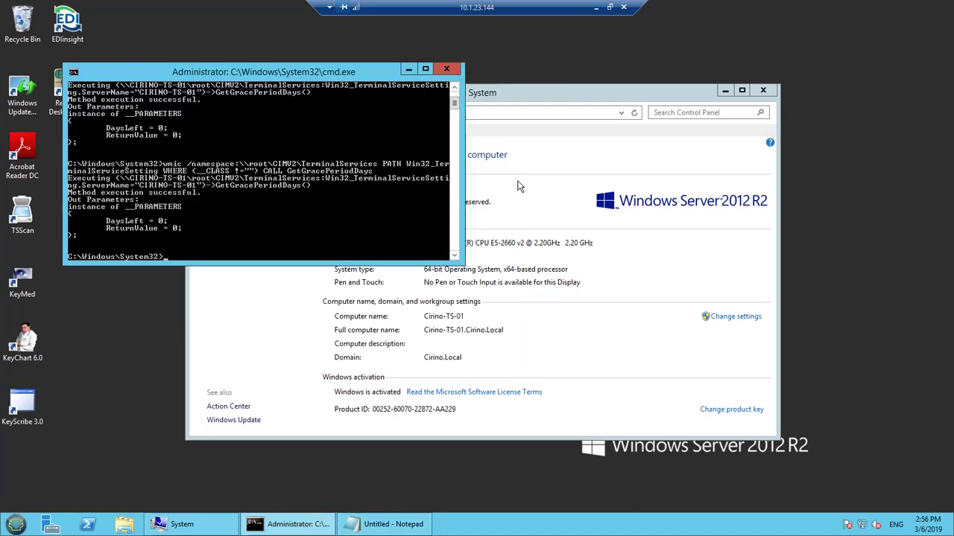
key("super+r")
type("re")
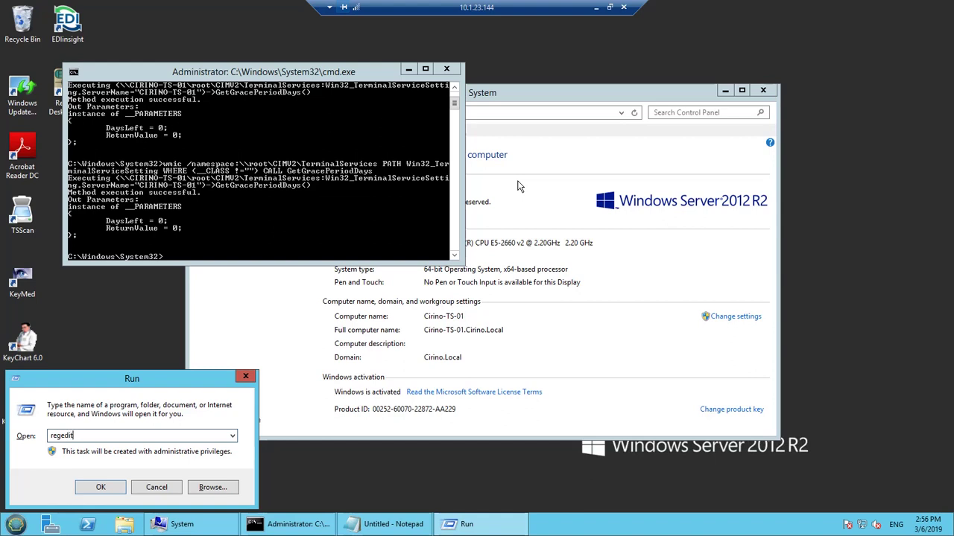
key("Return")
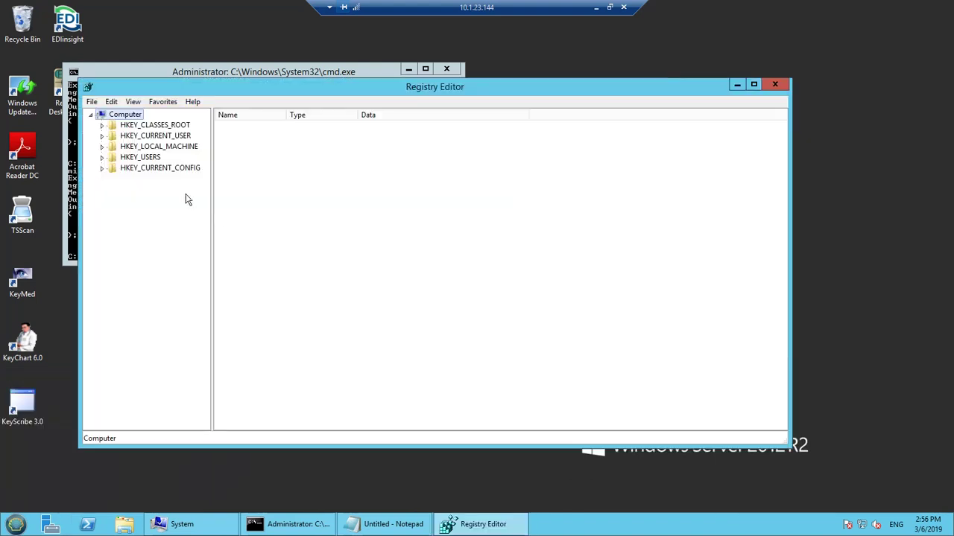
left_click(396, 525)
- Expand HKEY_LOCAL_MACHINE through SYSTEM, CurrentControlSet and Control, checking each part against the notes
left_click_drag(206, 75, 564, 199)
left_click(463, 262)
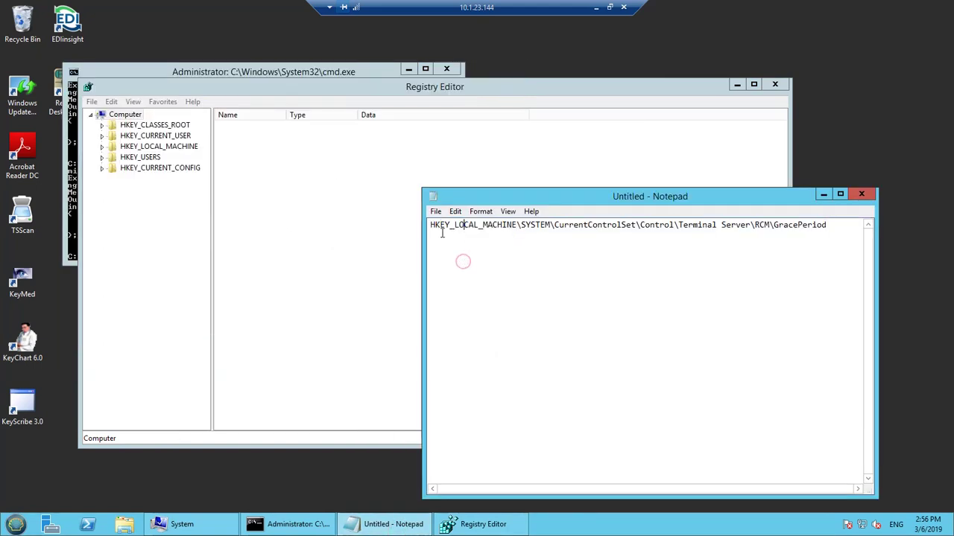
left_click(102, 146)
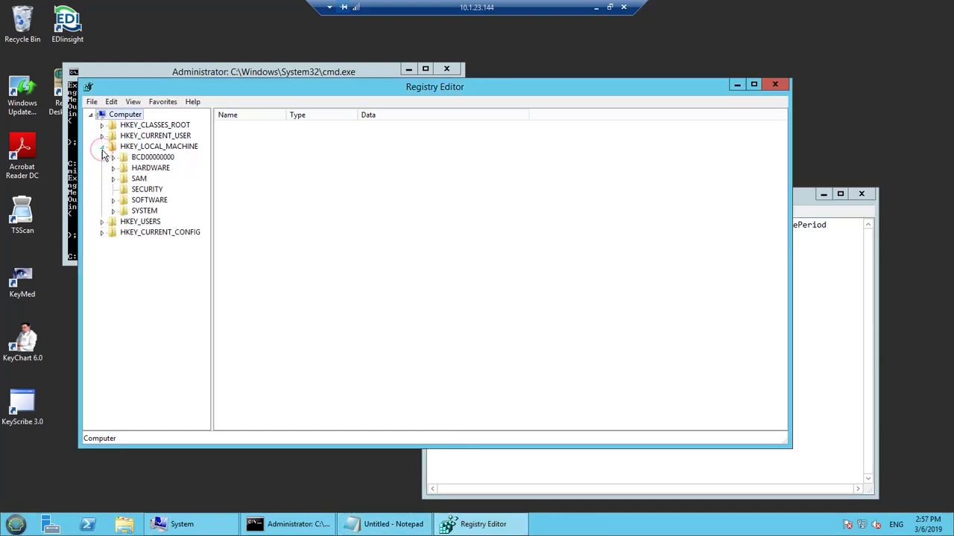
left_click(113, 211)
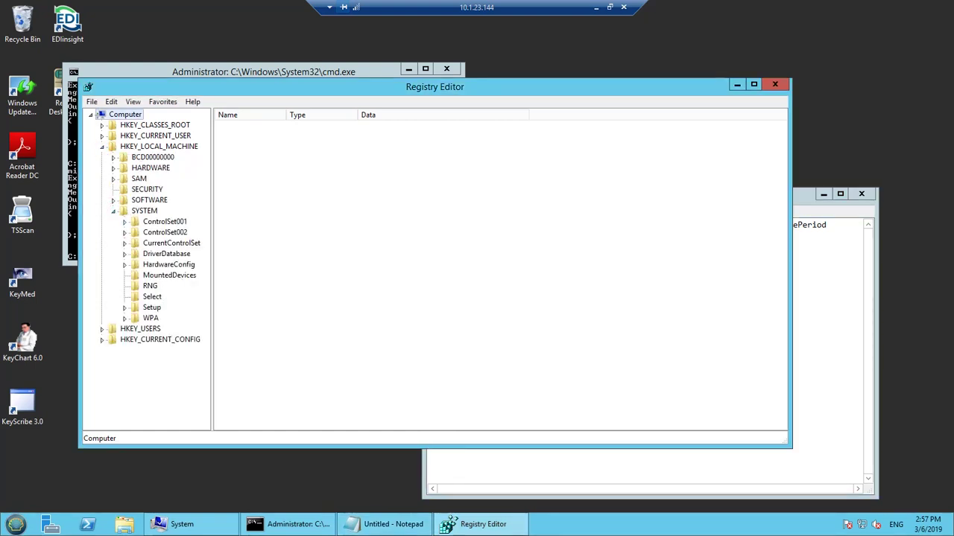
left_click(391, 524)
left_click_drag(555, 228, 639, 230)
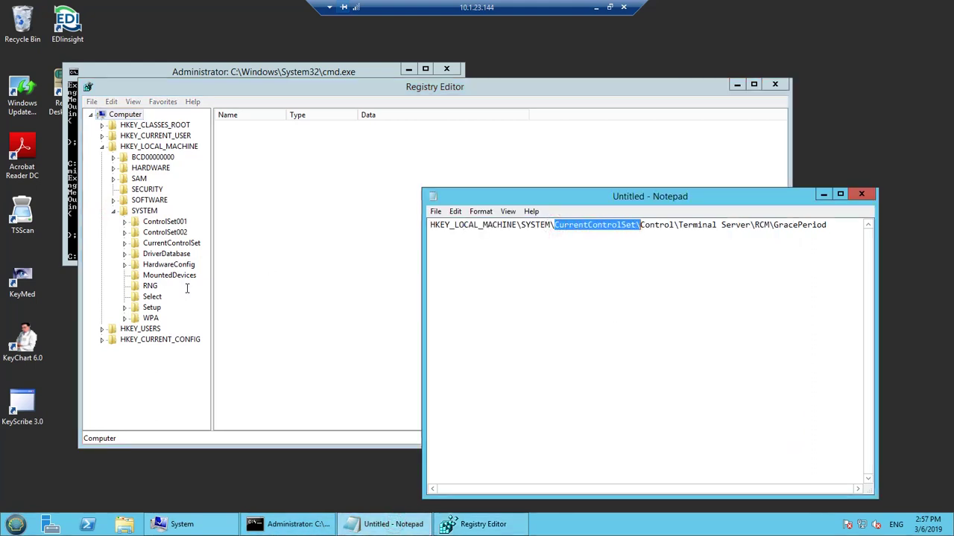
left_click(126, 244)
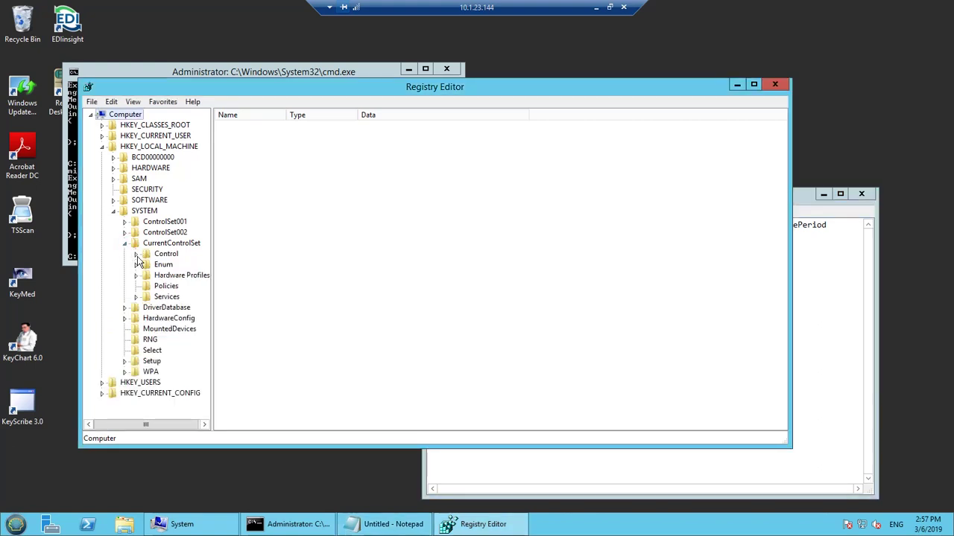
left_click(137, 254)
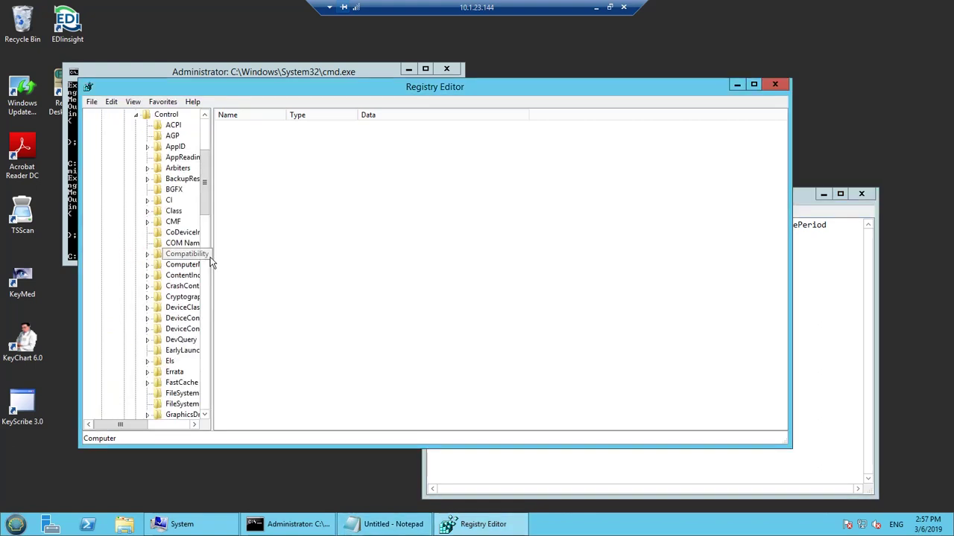
left_click_drag(211, 264, 257, 326)
- Expand Terminal Server and RCM, then select GracePeriod to list its values
left_click(365, 519)
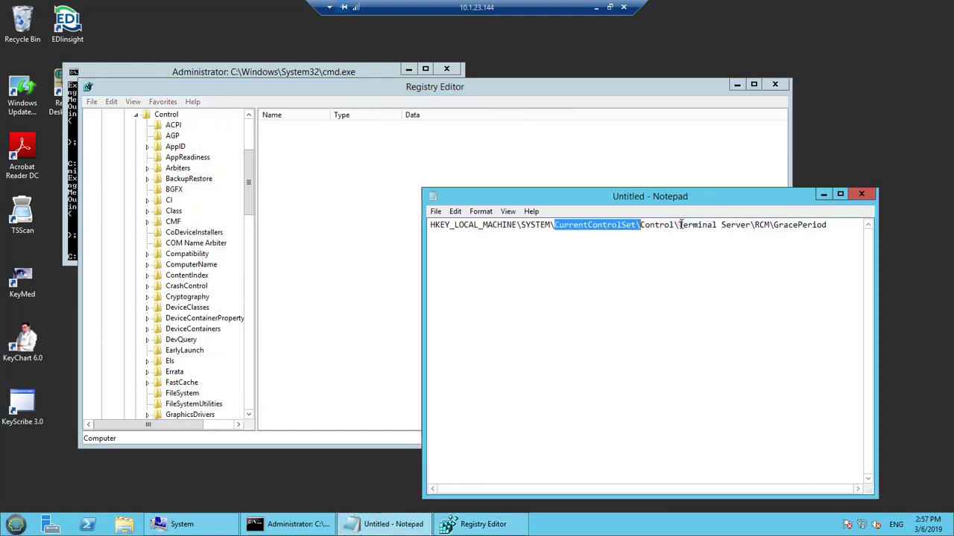
left_click_drag(678, 224, 746, 224)
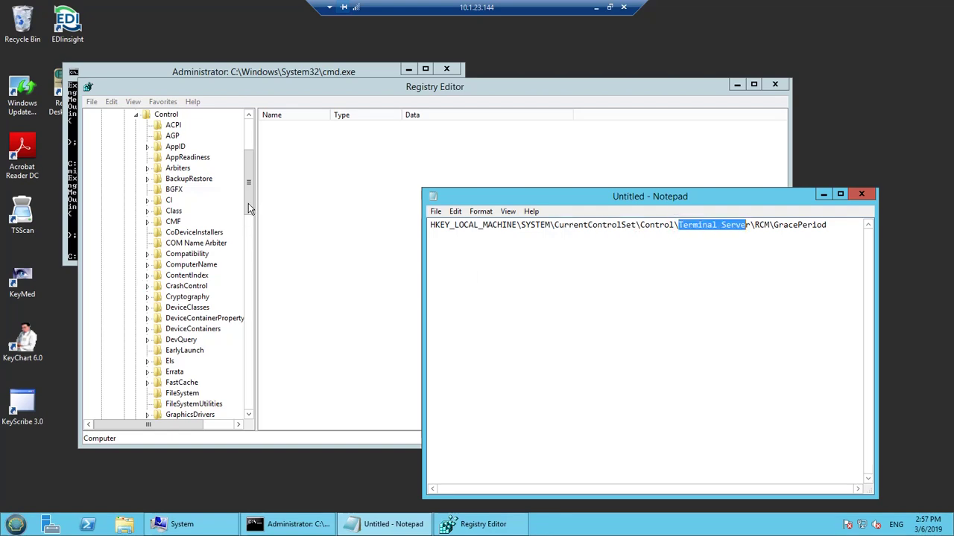
left_click_drag(251, 213, 250, 374)
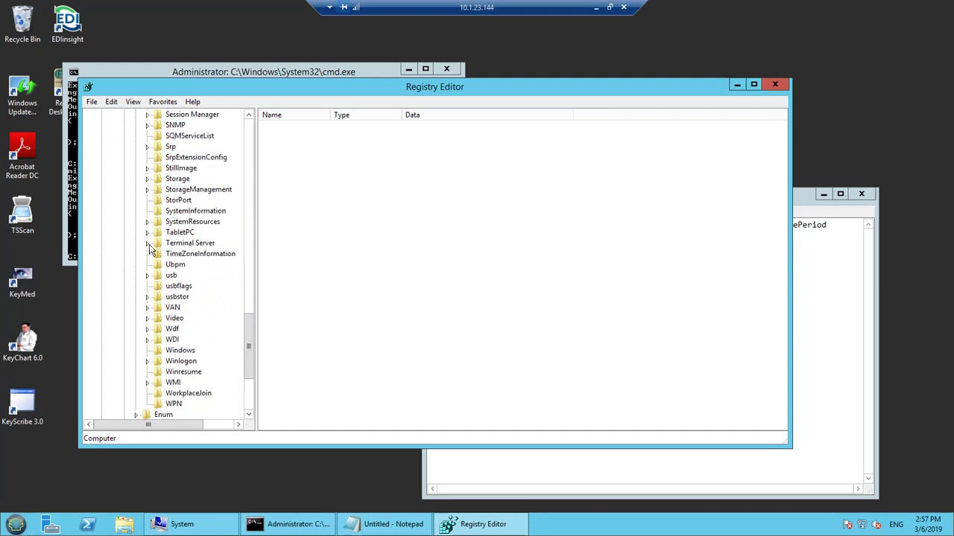
left_click(148, 243)
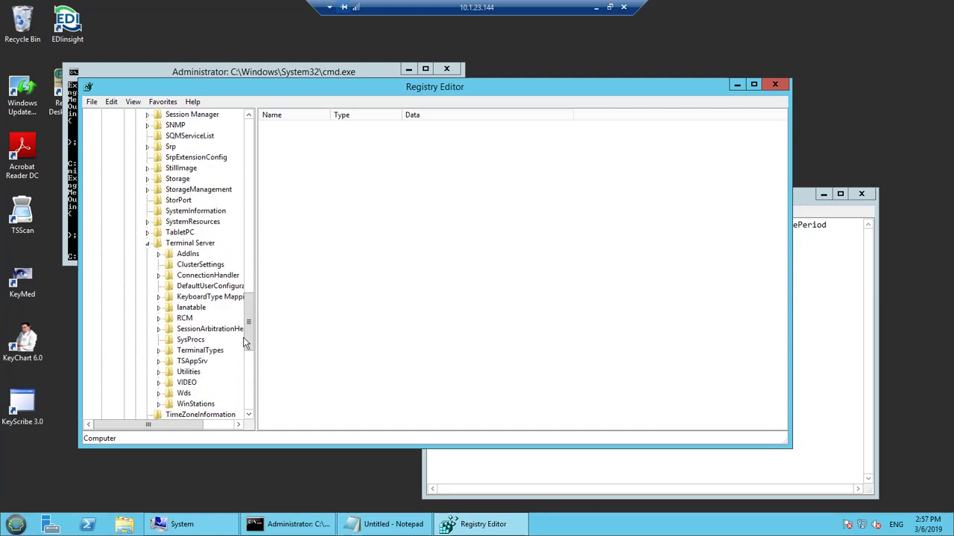
left_click(403, 522)
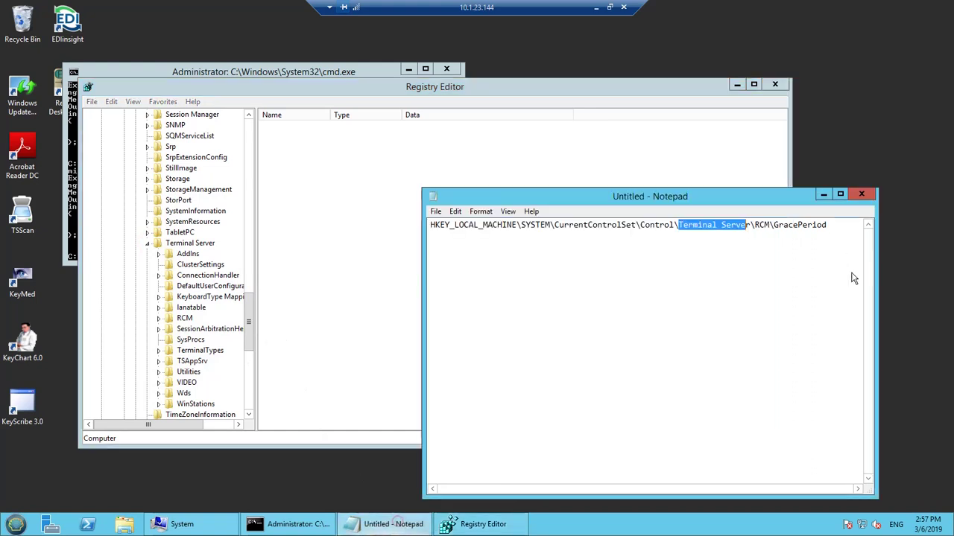
double_click(760, 225)
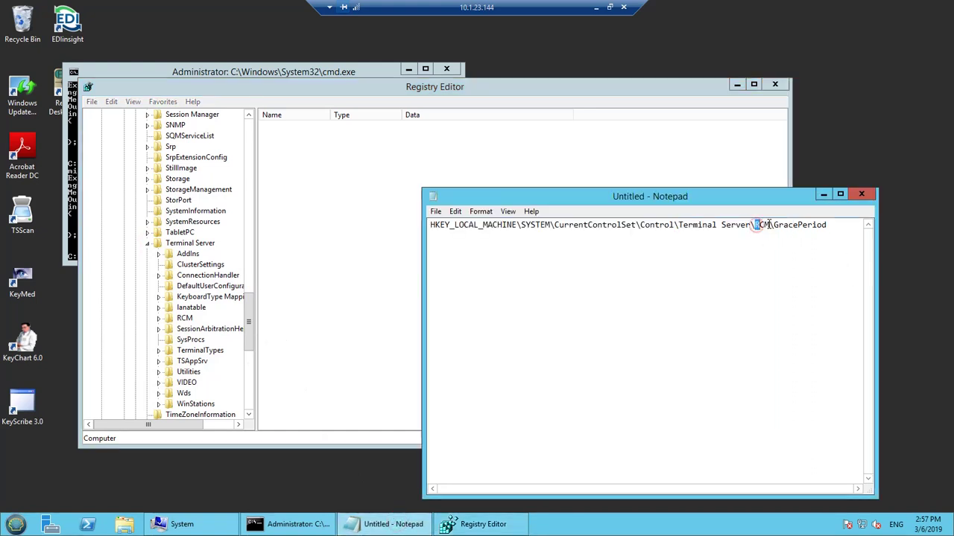
left_click(157, 320)
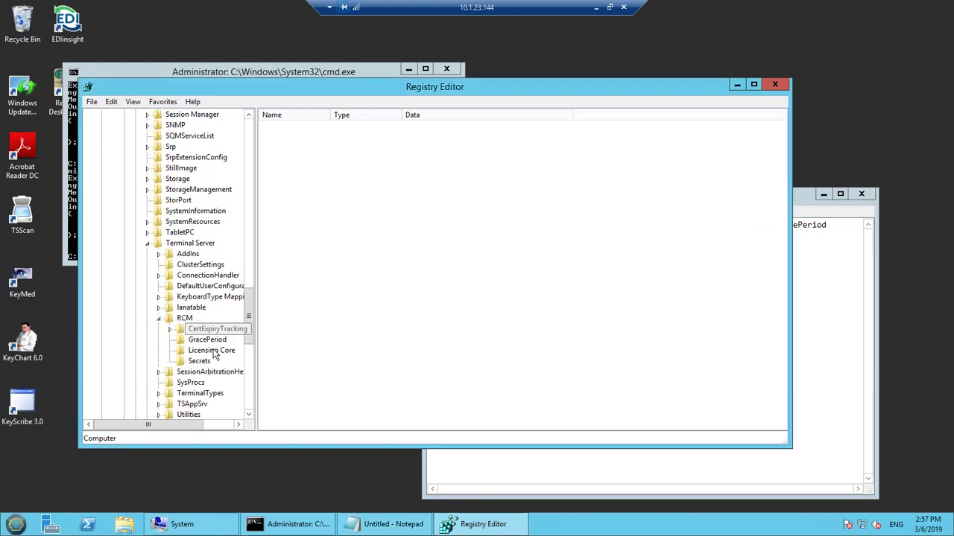
left_click(207, 340)
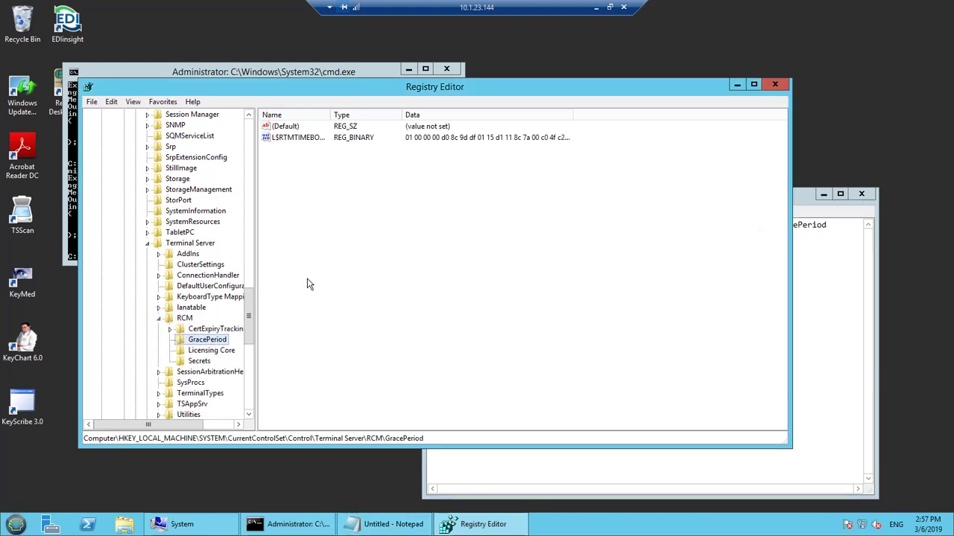
left_click(423, 438)
left_click(286, 143)
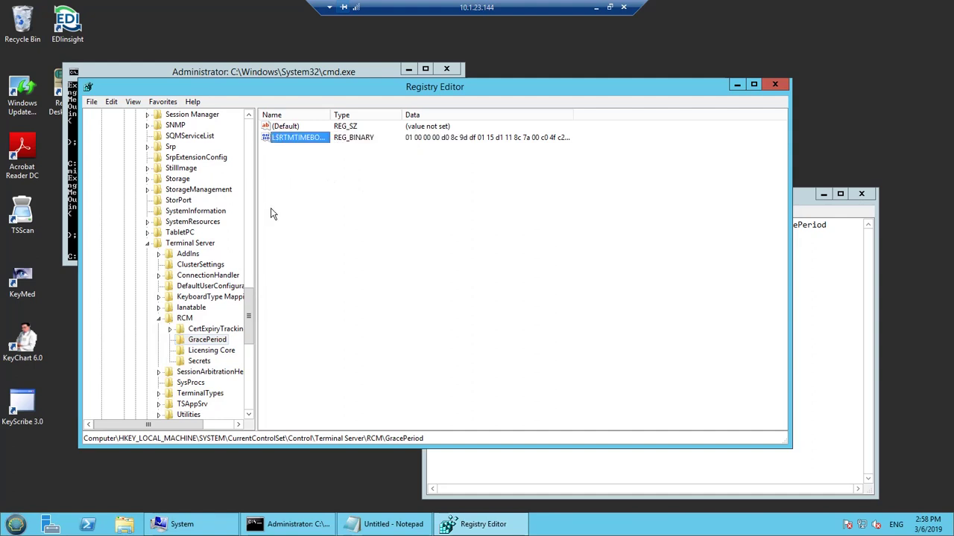
right_click(296, 143)
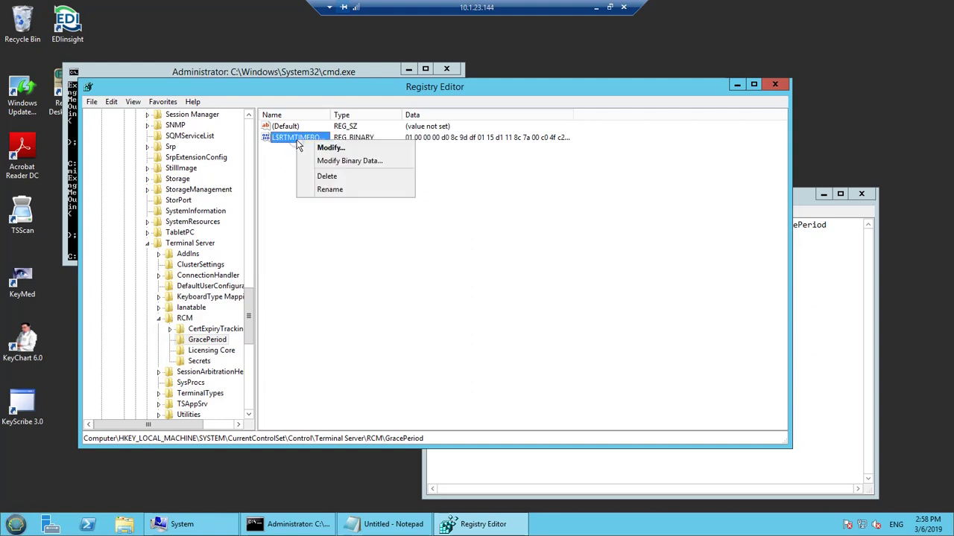
left_click(334, 190)
key("Escape")
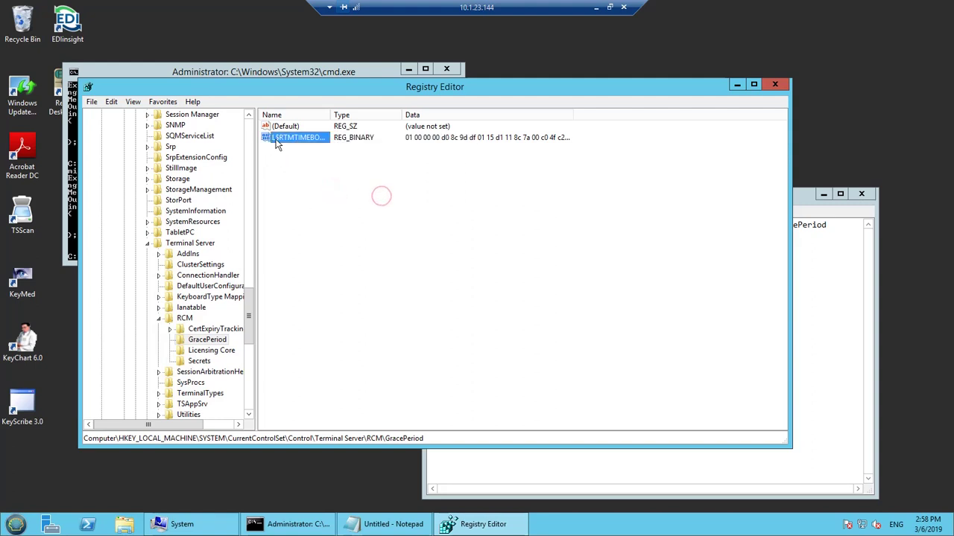
right_click(205, 339)
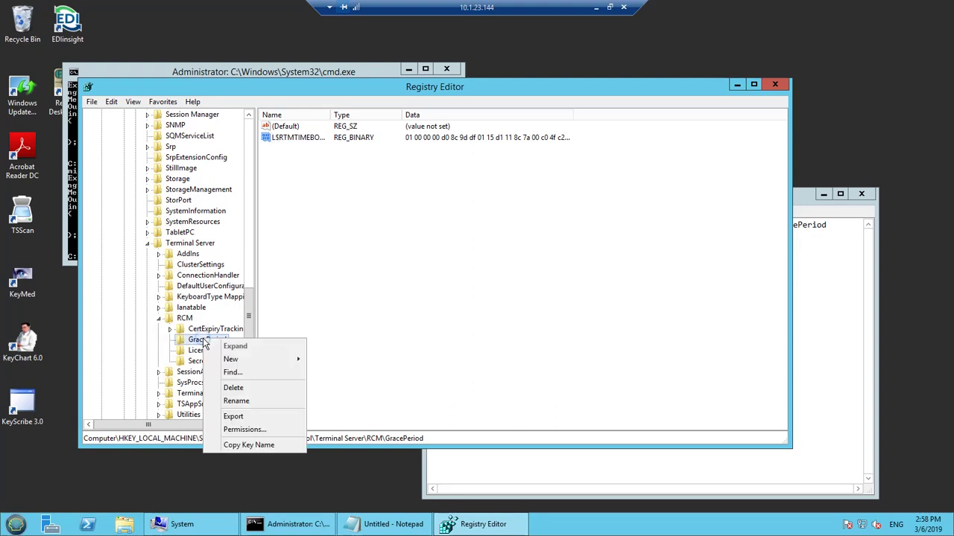
left_click(231, 430)
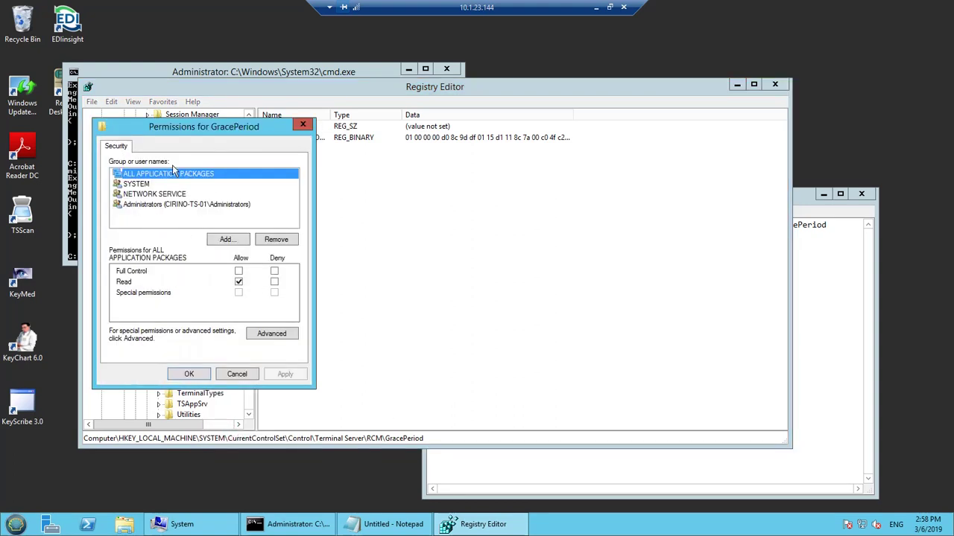
left_click(236, 374)
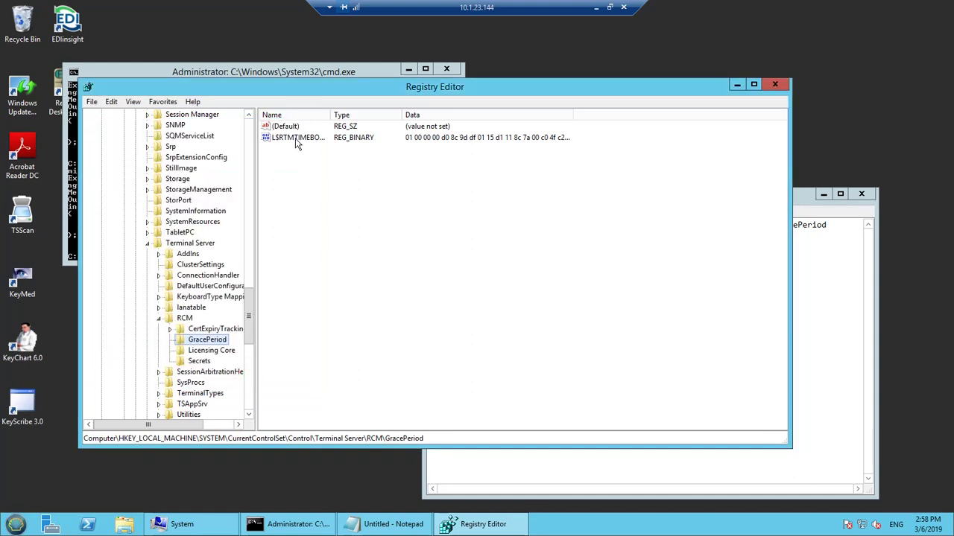
left_click(295, 139)
right_click(295, 138)
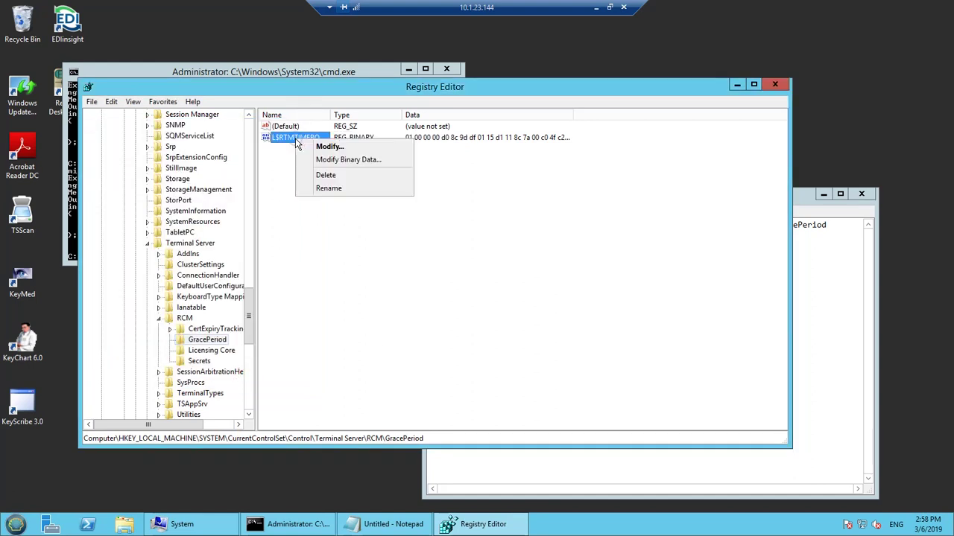
left_click(322, 179)
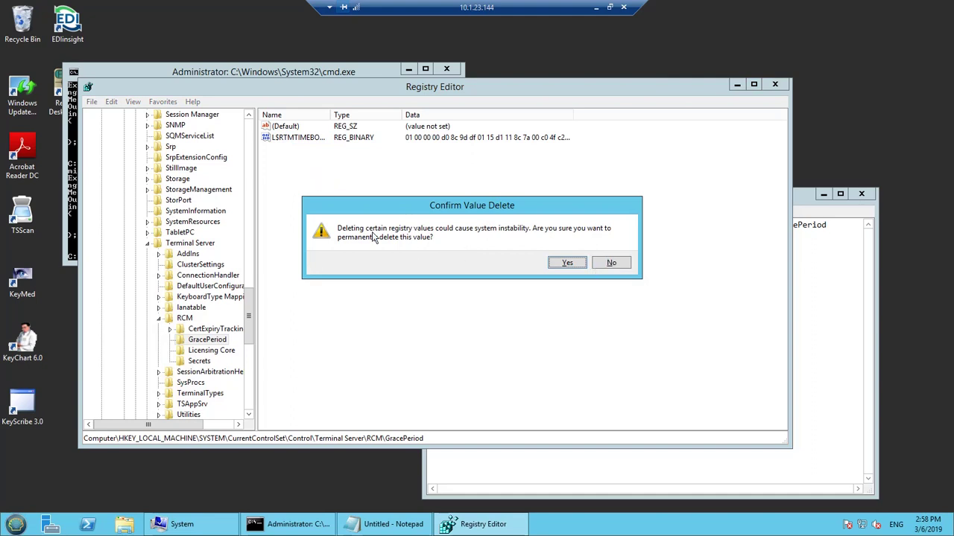
left_click(566, 263)
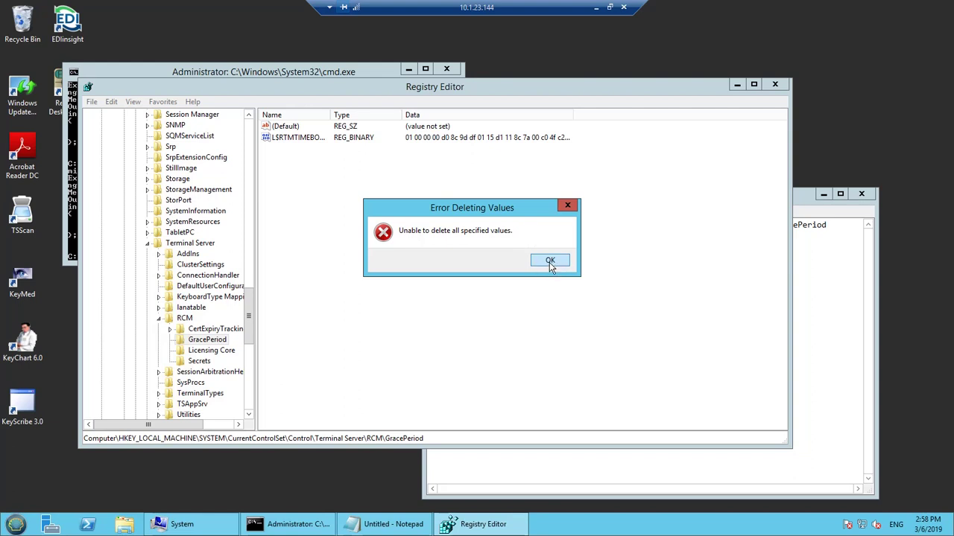
left_click(549, 260)
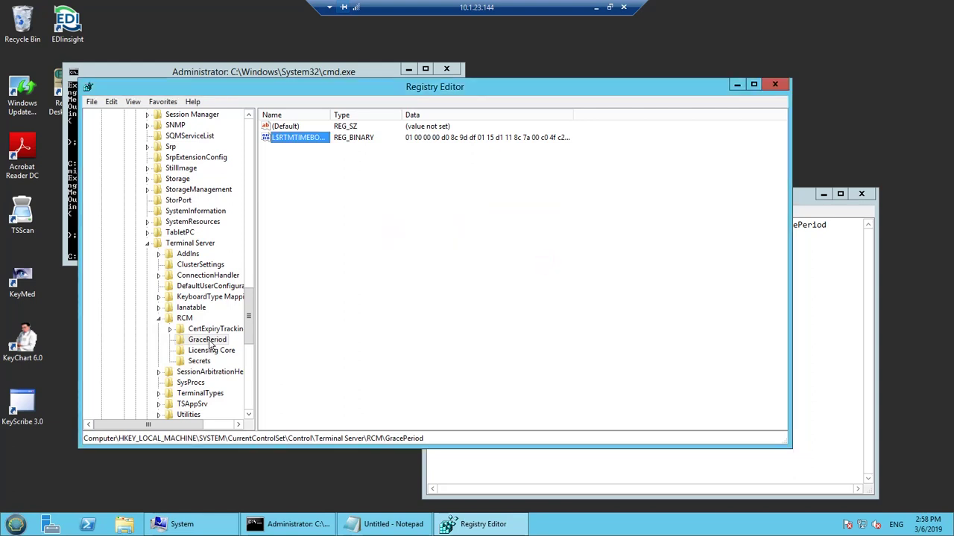
right_click(208, 340)
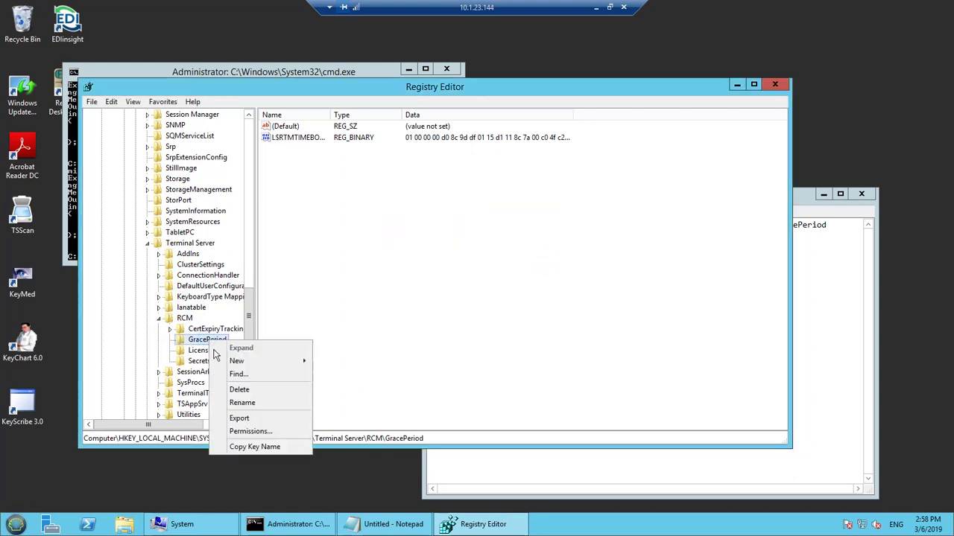
- Add the Administrator account to GracePeriod's permissions with Read and Full Control allowed, and apply
left_click(250, 431)
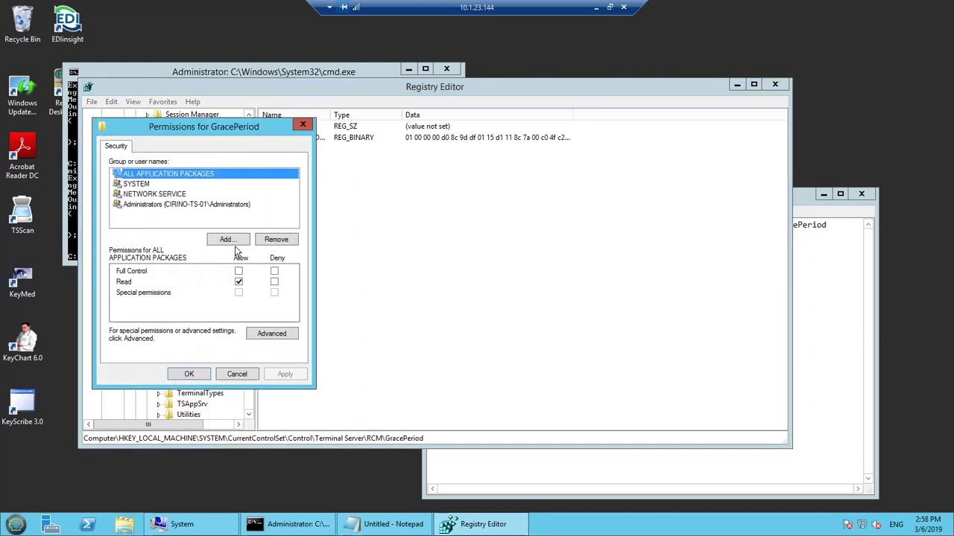
left_click(224, 240)
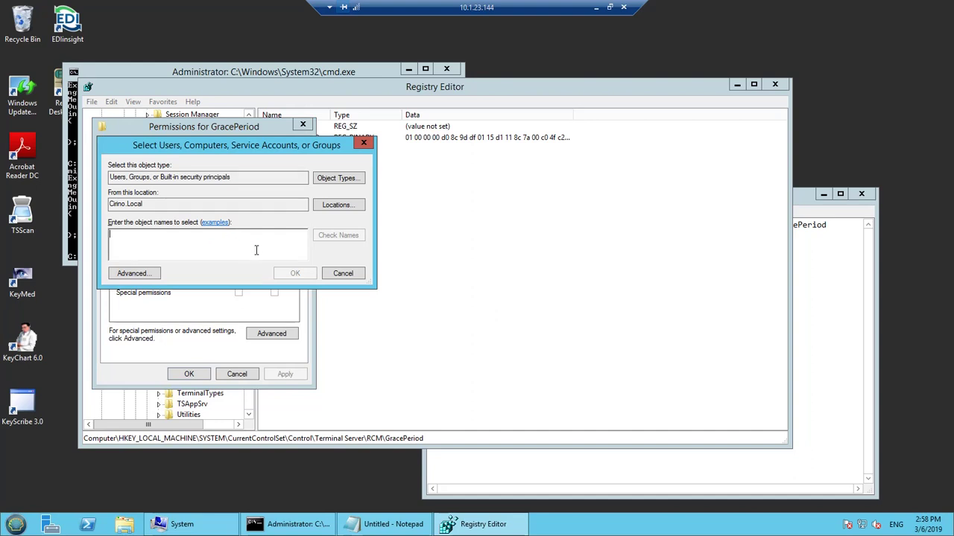
type("admin")
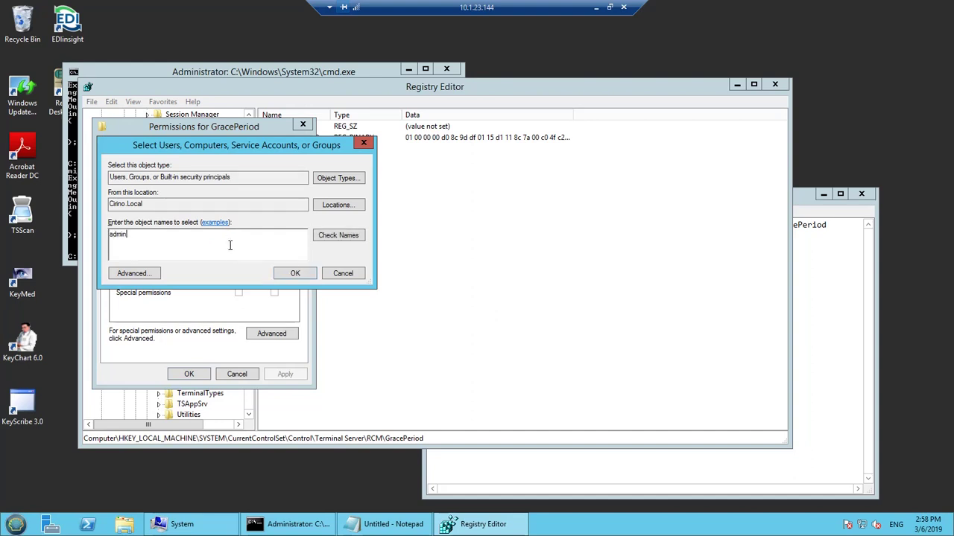
left_click(338, 235)
left_click(295, 274)
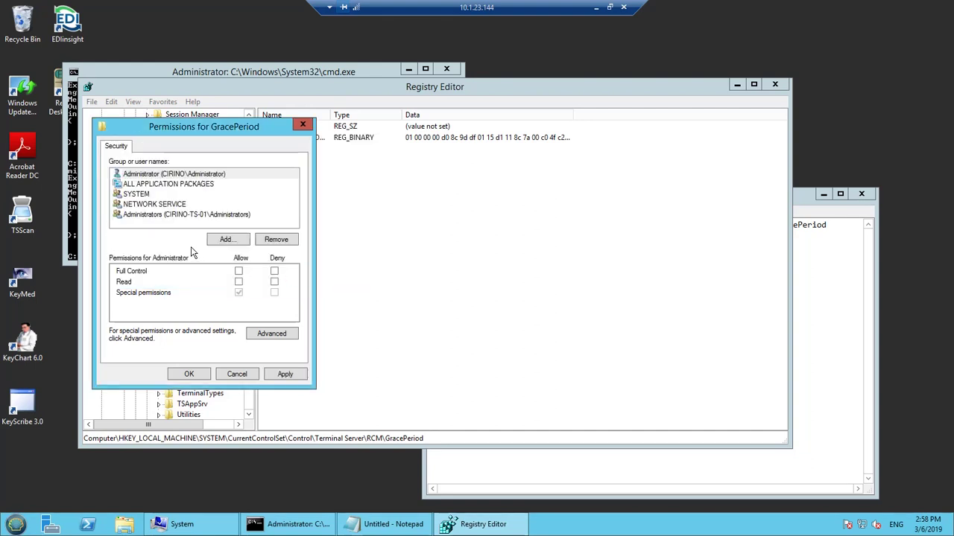
left_click(238, 283)
left_click(239, 271)
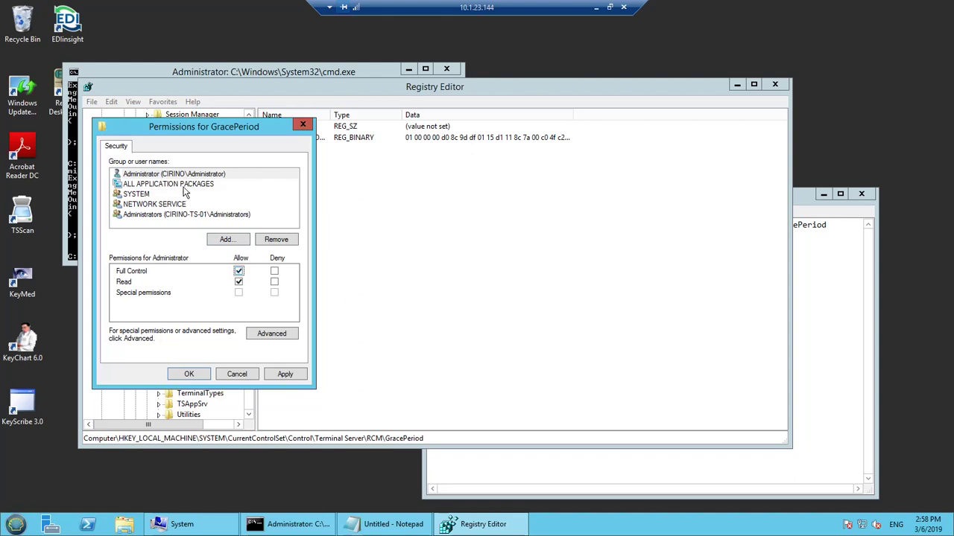
left_click(283, 374)
left_click(189, 374)
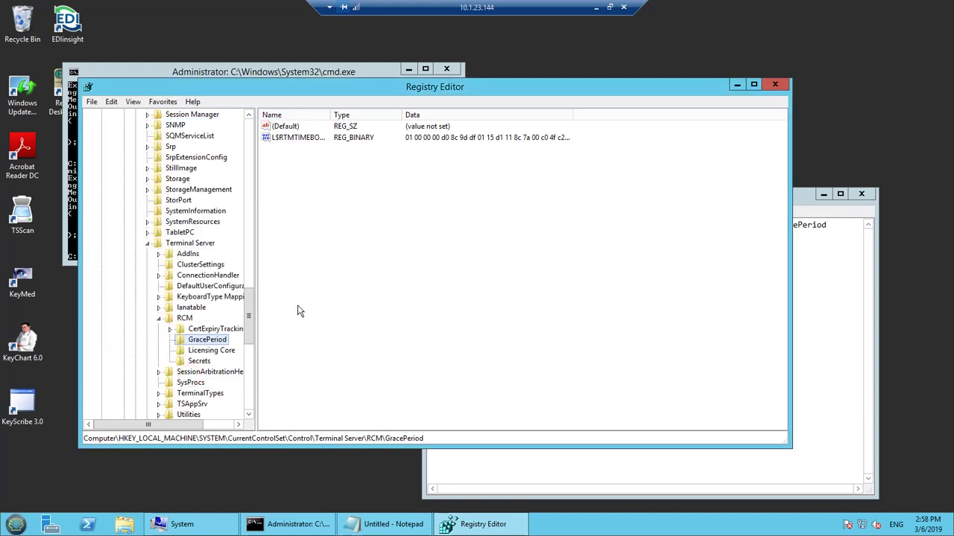
- Delete the LSRTMTIMEBOMB binary value from GracePeriod, confirming the deletion
right_click(289, 139)
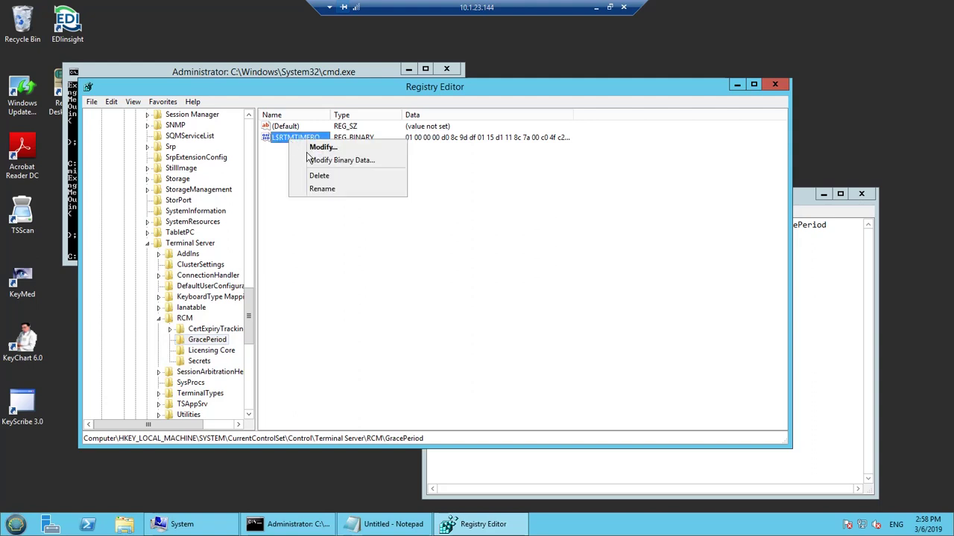
left_click(318, 179)
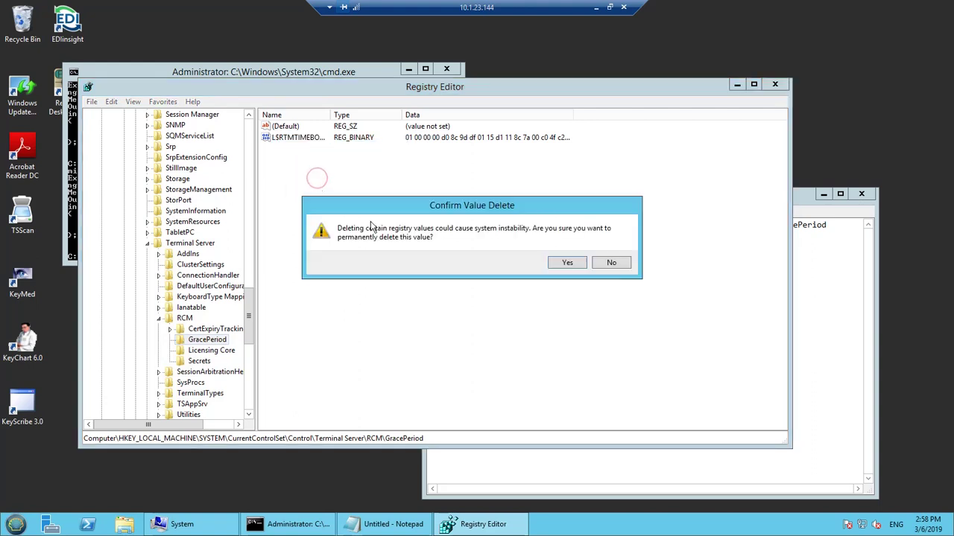
left_click(555, 263)
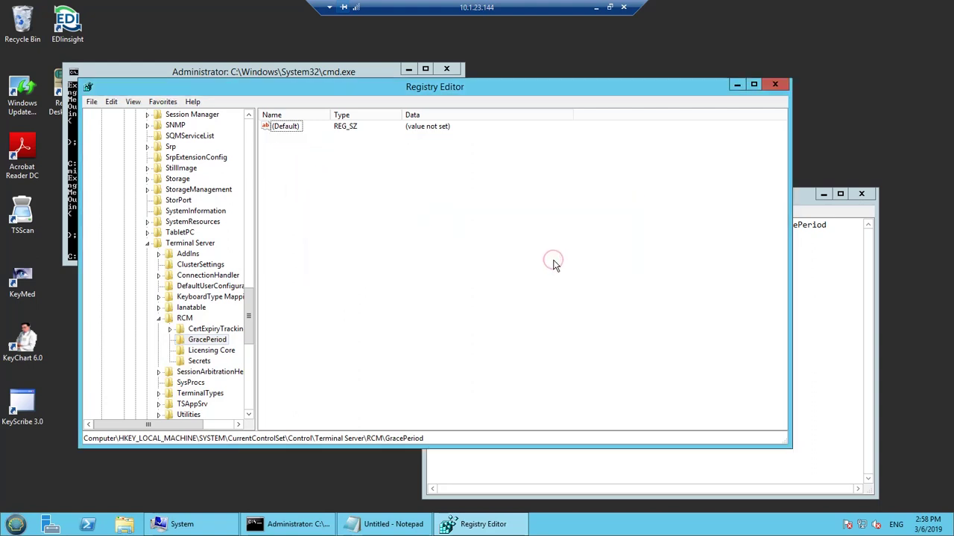
right_click(384, 255)
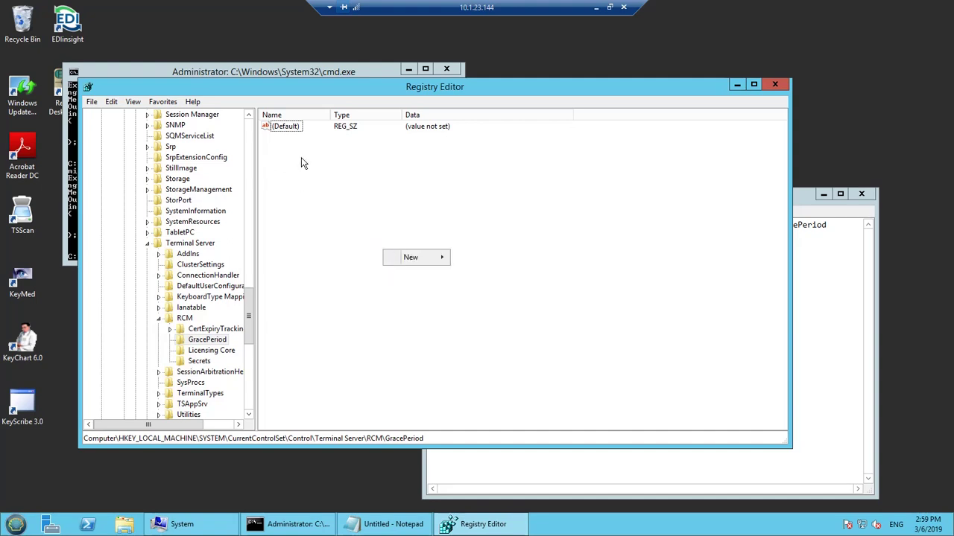
left_click(284, 127)
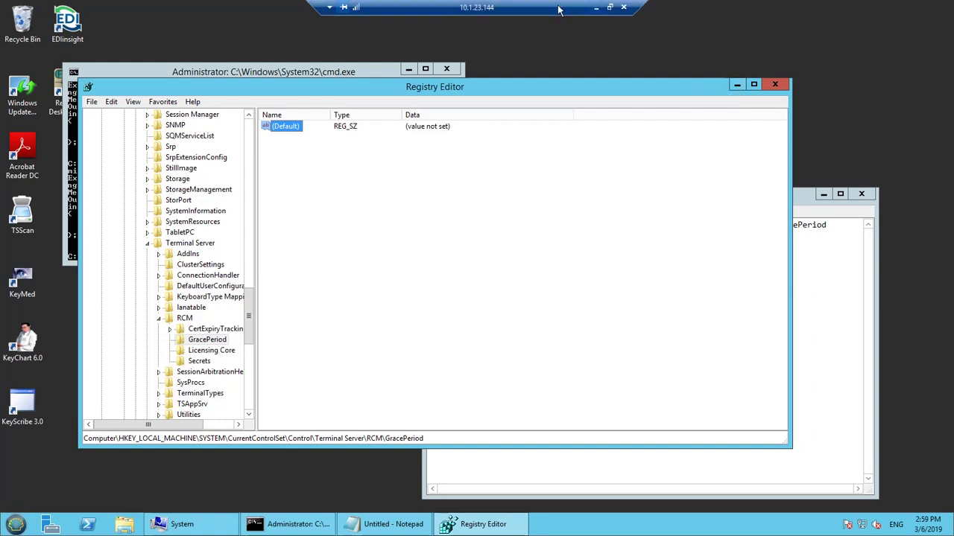
- Leave full-screen remote view, switch the keyboard input language, and return the session to full screen
left_click(610, 7)
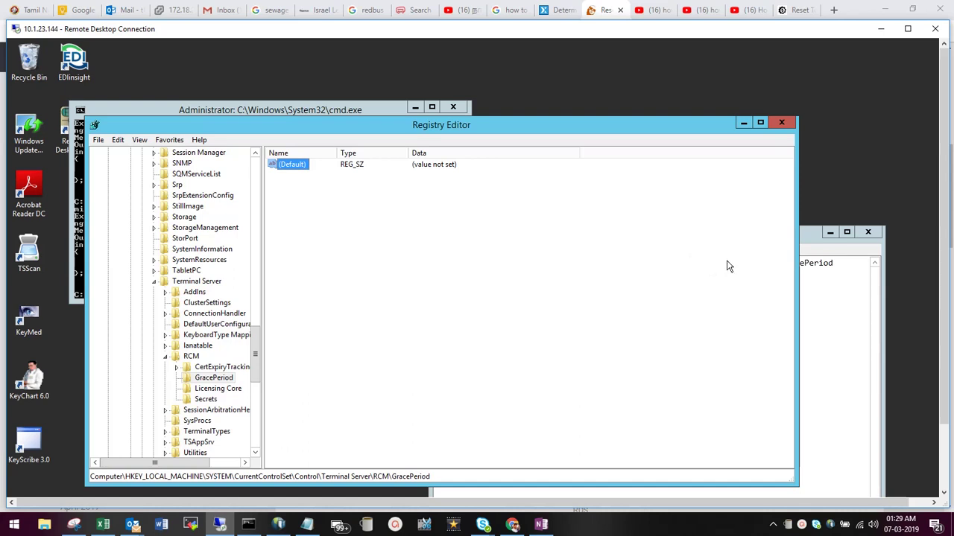
left_click(716, 532)
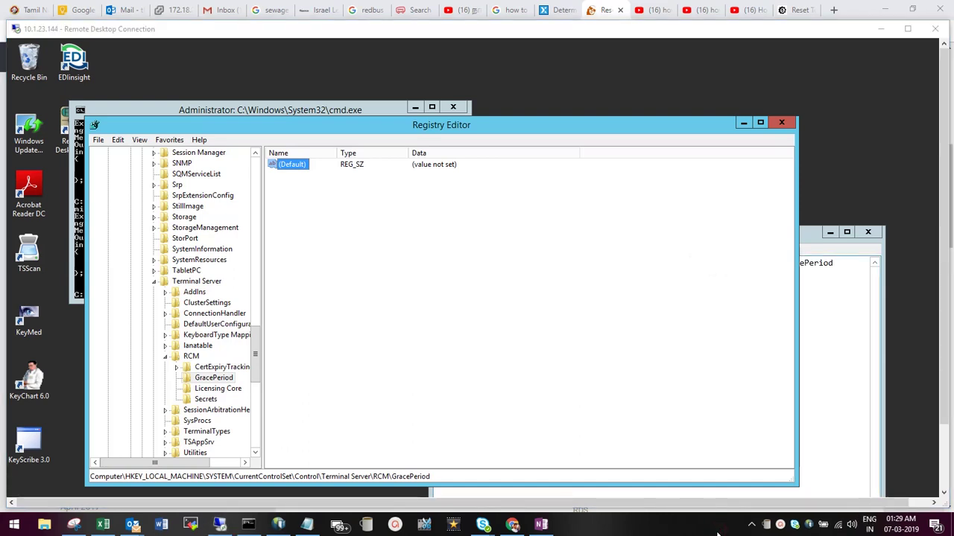
key("alt+shift")
left_click(780, 525)
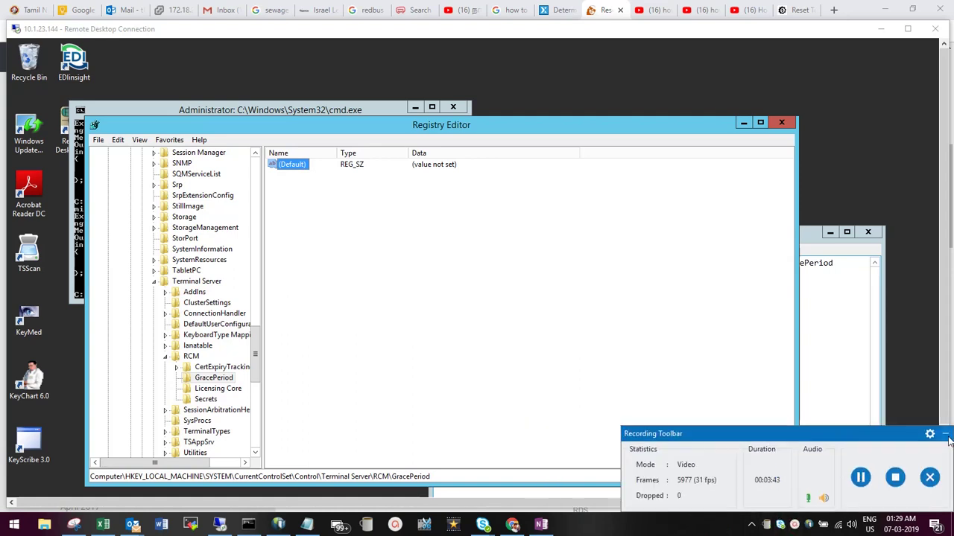
left_click(909, 30)
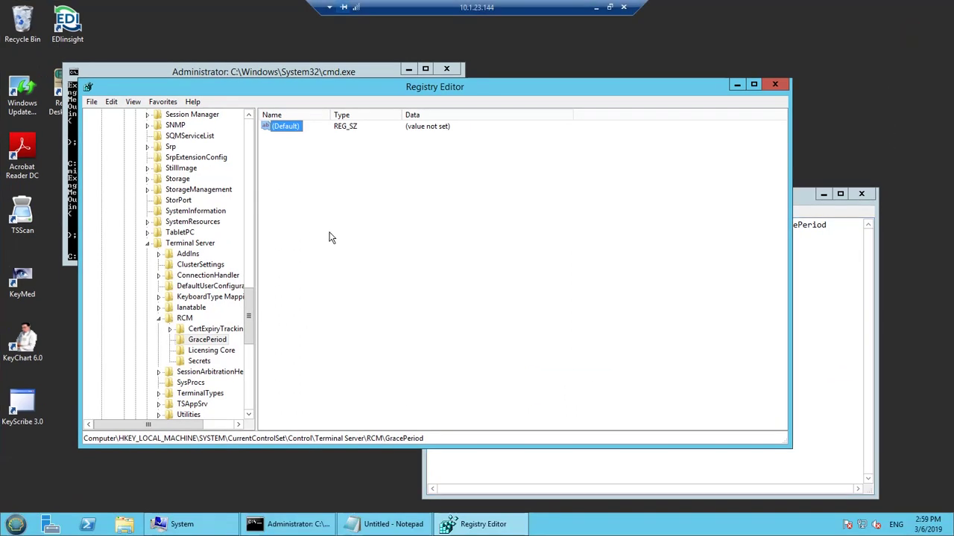
- Close Registry Editor, discard the Notepad notes, close System, and run shutdown -r
left_click(775, 86)
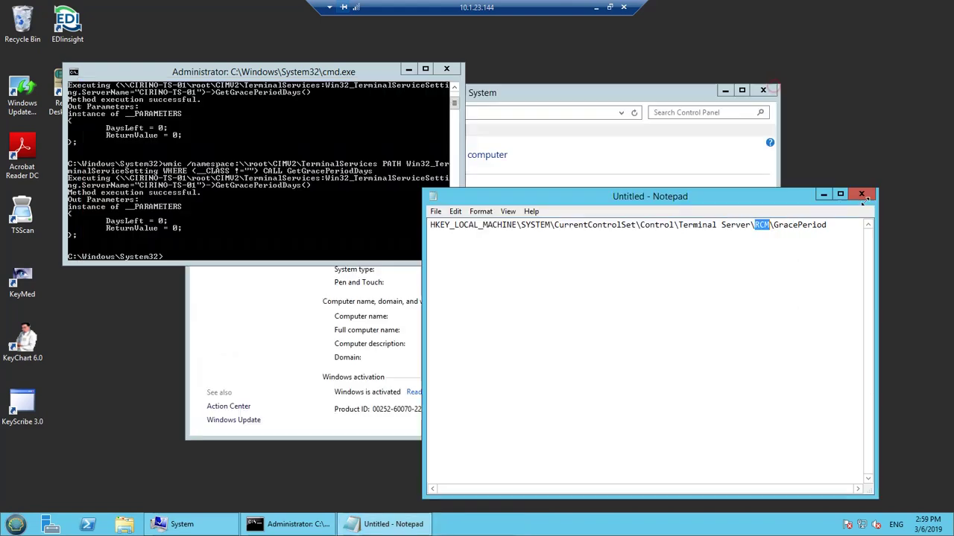
left_click(862, 194)
left_click(500, 262)
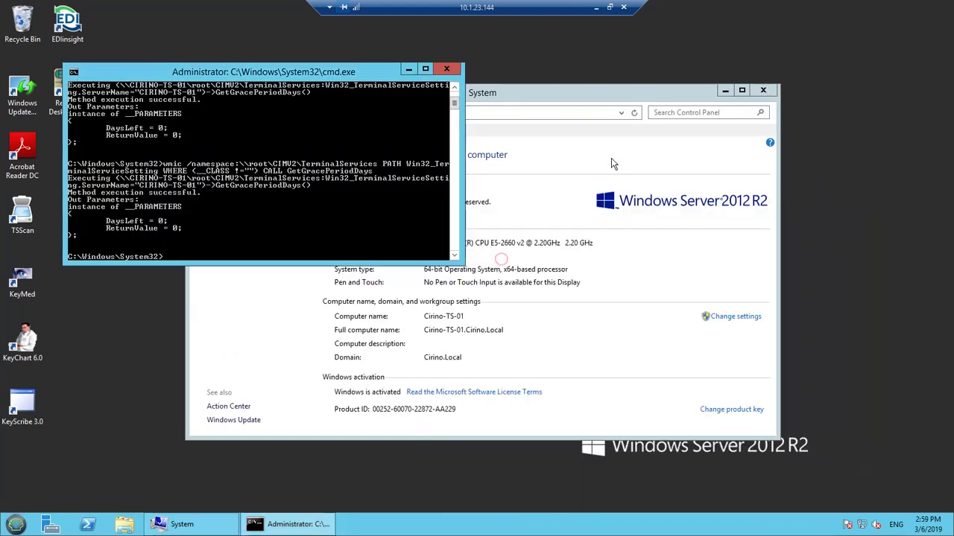
left_click(120, 233)
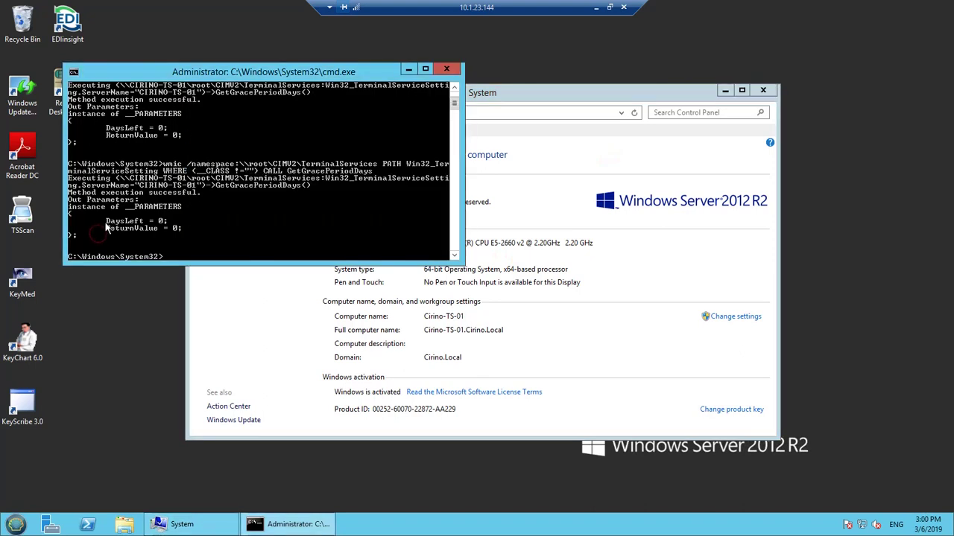
left_click(763, 89)
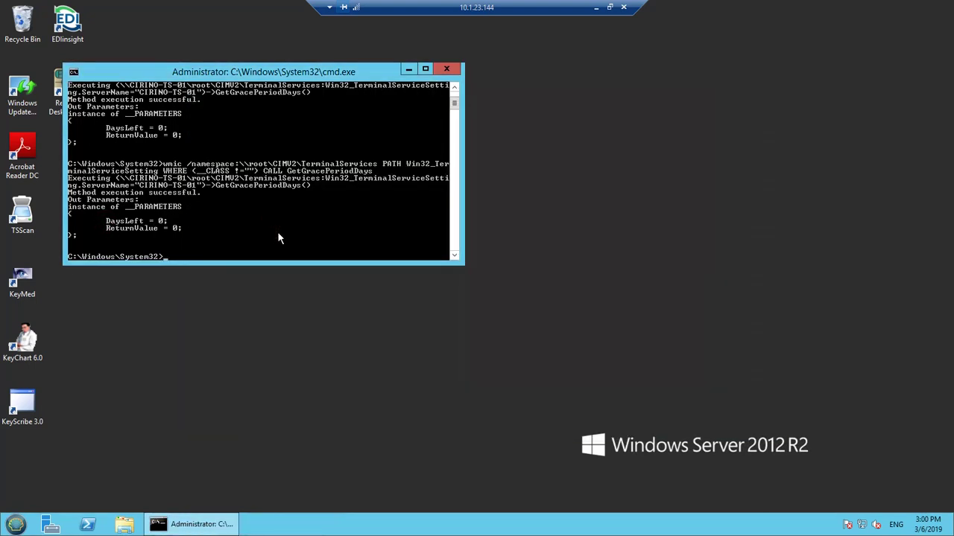
type("shutdown -r")
key("Return")
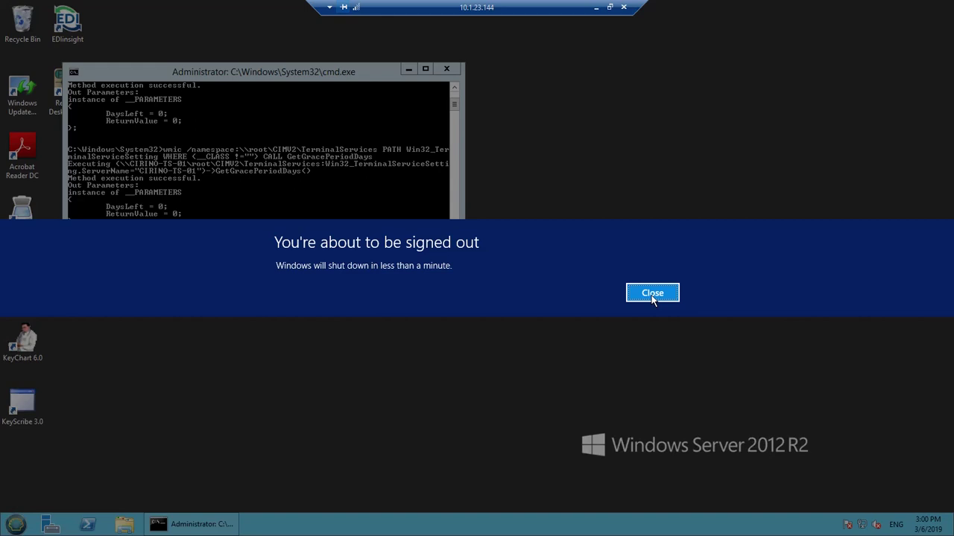
- Dismiss the sign-out warning and toggle the remote session window while the server restarts
left_click(652, 294)
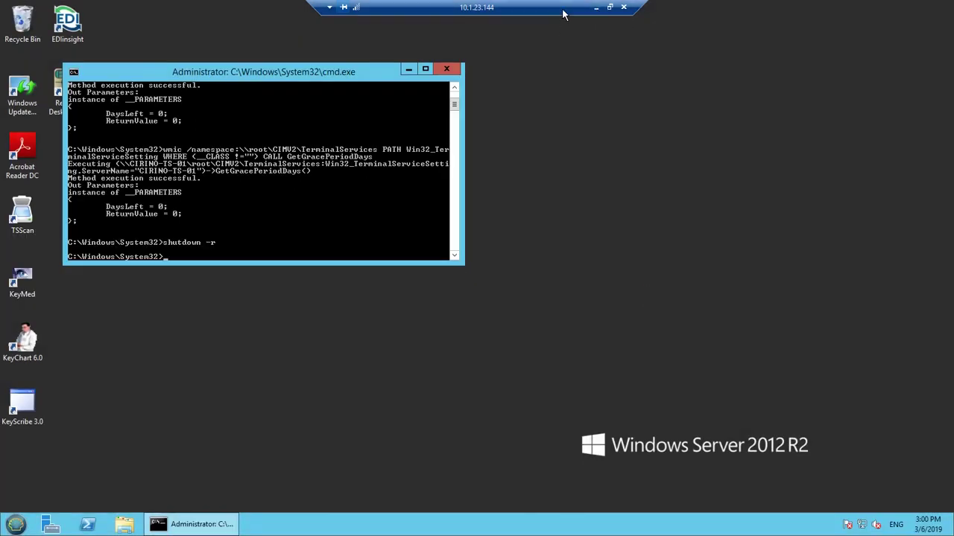
left_click(610, 6)
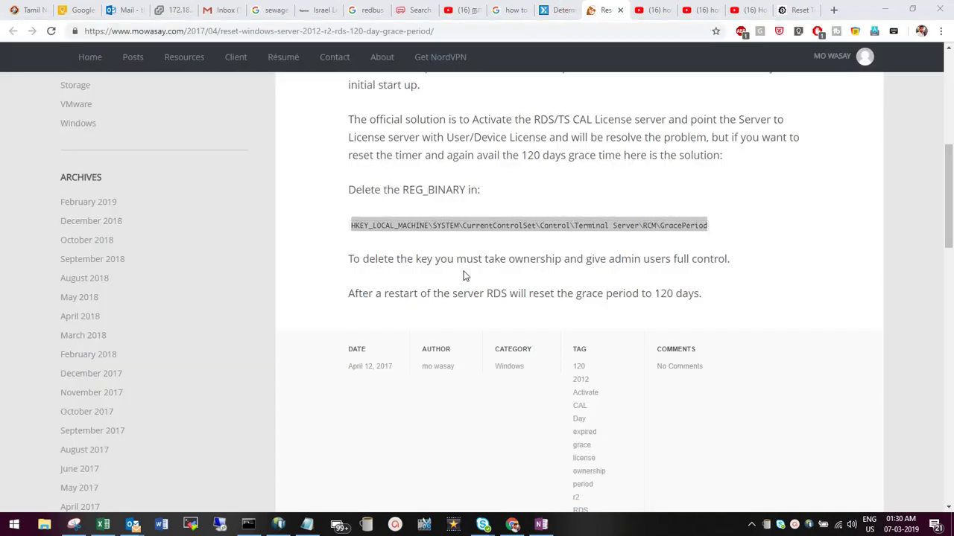
key("alt+Tab")
double_click(454, 29)
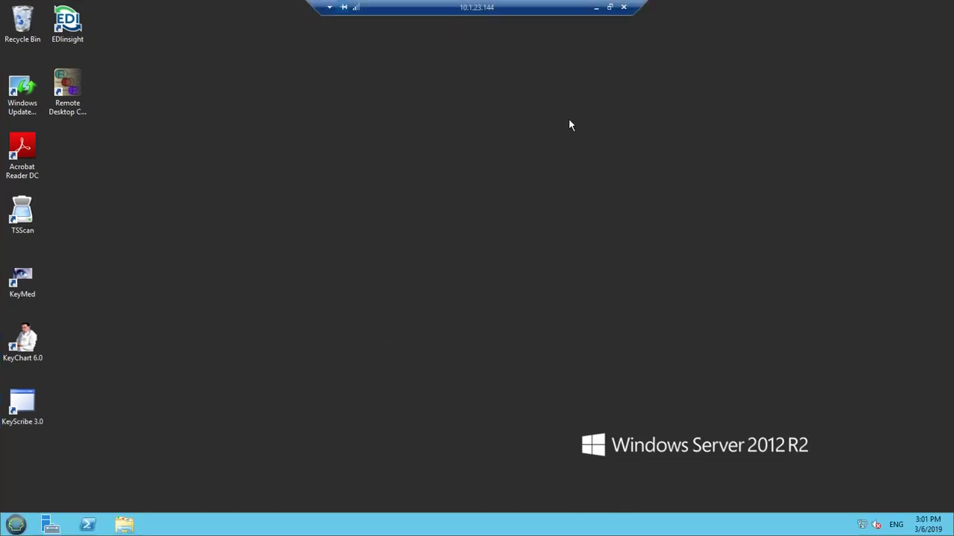
double_click(513, 11)
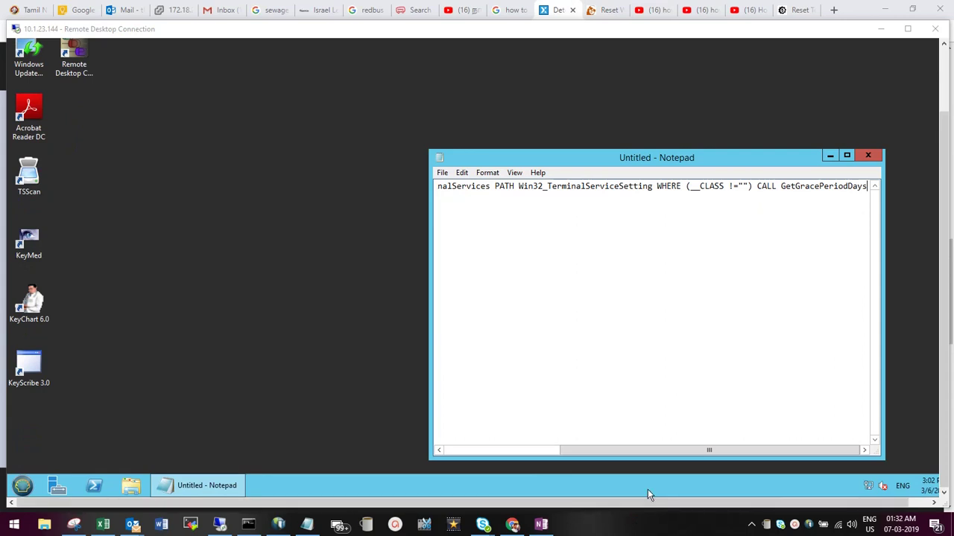
- Delete the stray leading space so the Notepad query starts with wmic
left_click(908, 29)
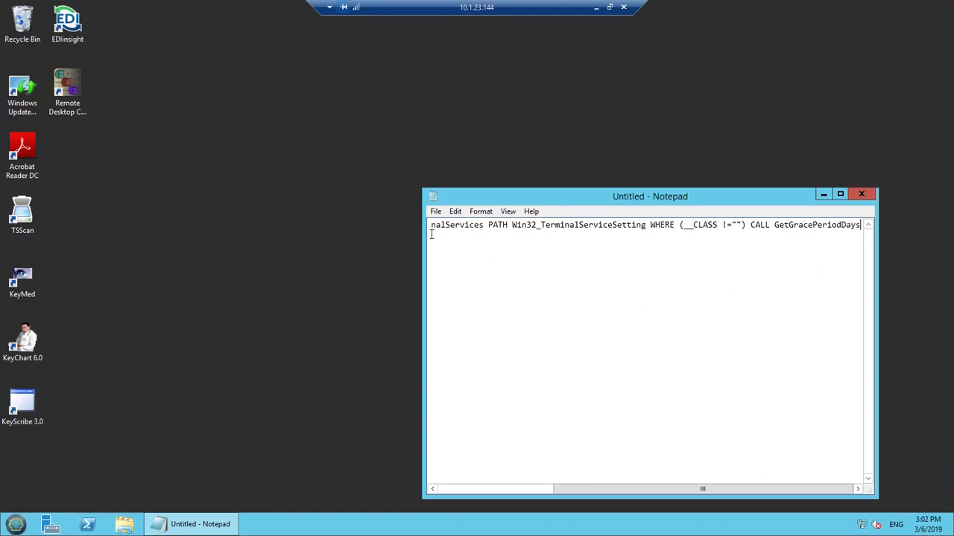
left_click_drag(429, 231, 518, 228)
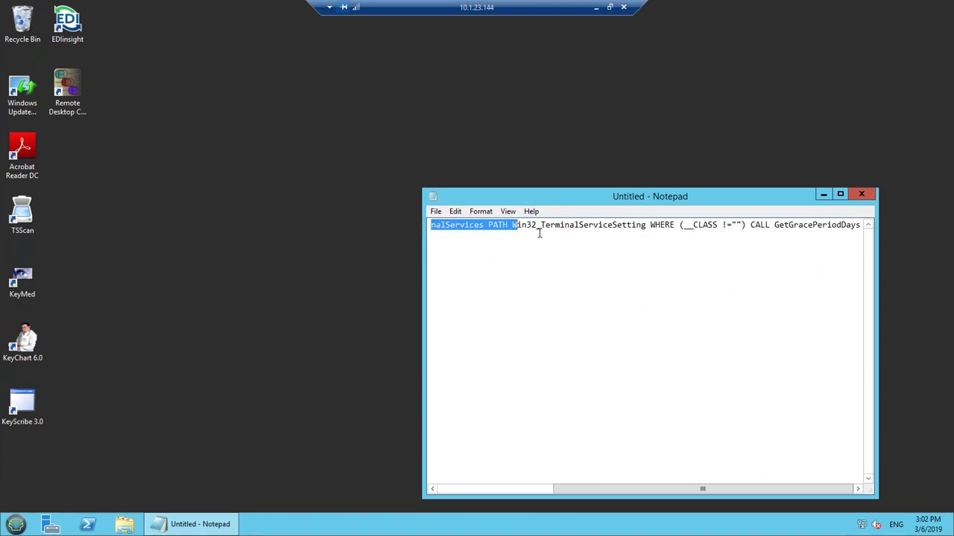
key("Right")
key("Left")
key("Left")
key("Left")
key("Left")
key("Left")
key("Left")
key("Left")
key("Left")
key("Left")
key("Left")
key("Left")
key("Left")
key("Left")
key("Left")
key("Left")
key("Left")
key("Left")
key("Left")
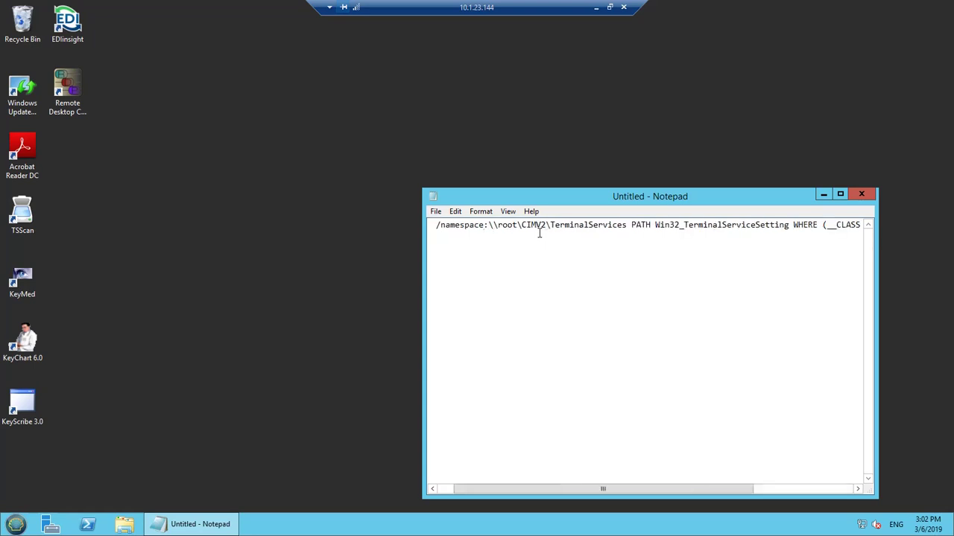
key("Left")
key("Left")
key("Left")
key("Left")
key("Left")
key("Left")
key("Left")
key("Left")
key("Left")
key("Left")
key("Left")
key("Left")
key("Left")
key("Left")
key("Left")
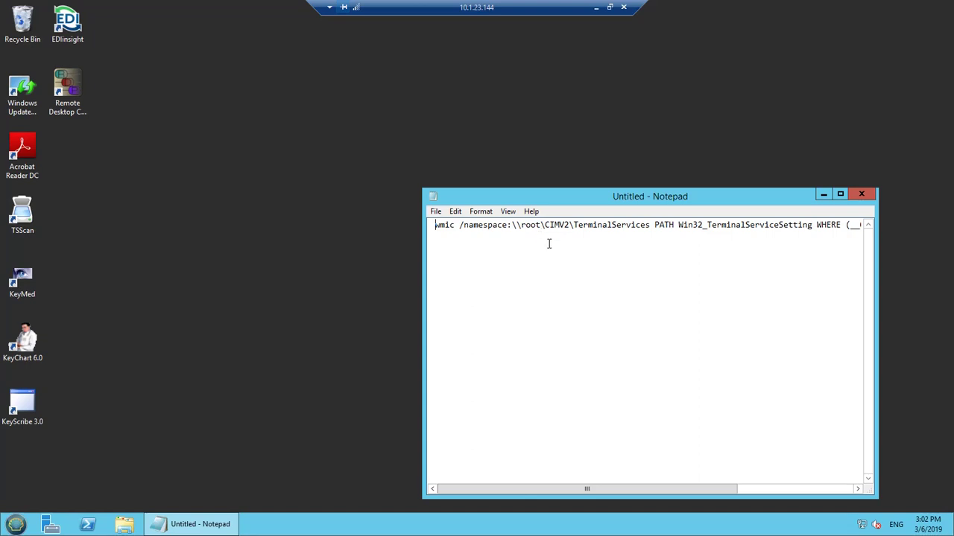
key("BackSpace")
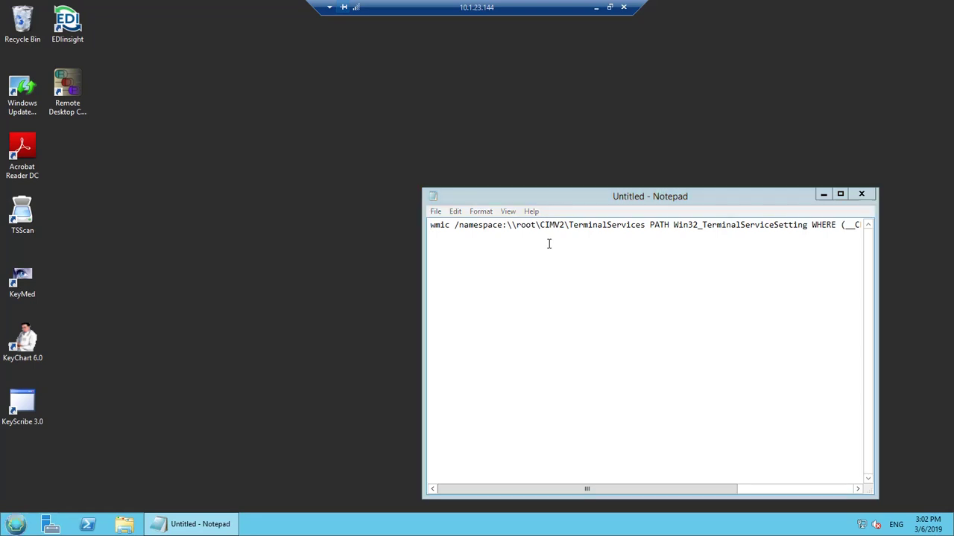
- Search Windows programs for cmd, correcting the misspelled 'cdm'
key("super")
type("cdm")
key("BackSpace")
key("BackSpace")
type("md")
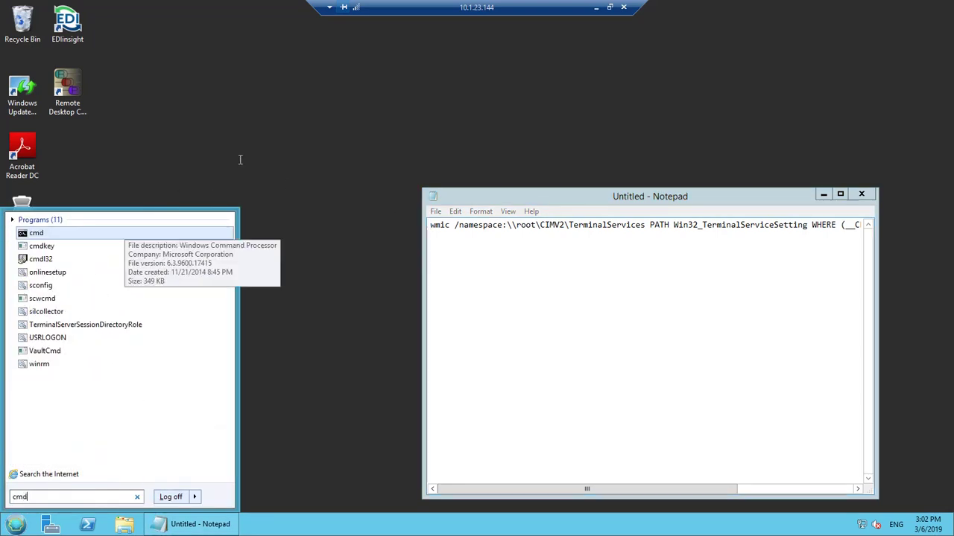
- Open Command Prompt as administrator, paste the wmic GetGracePeriodDays query, and run it
right_click(51, 239)
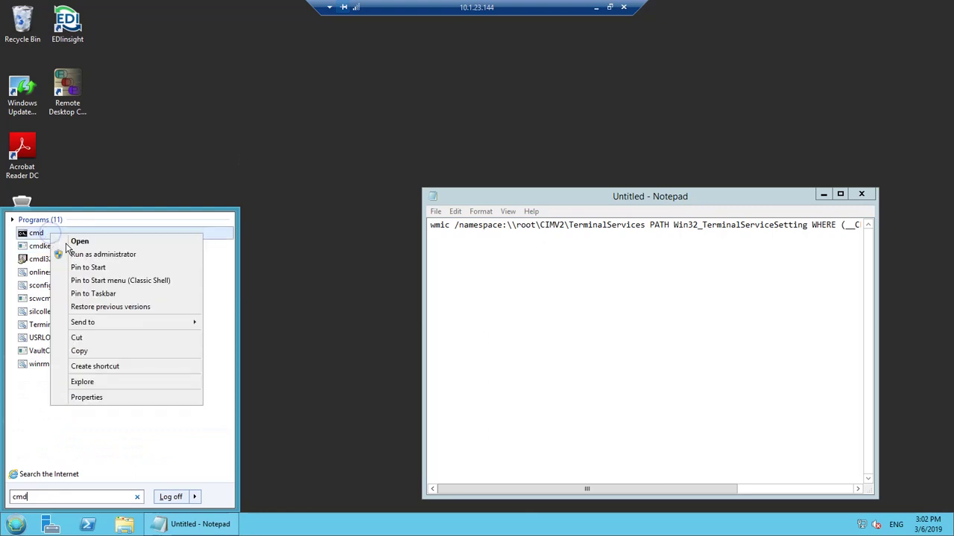
left_click(92, 258)
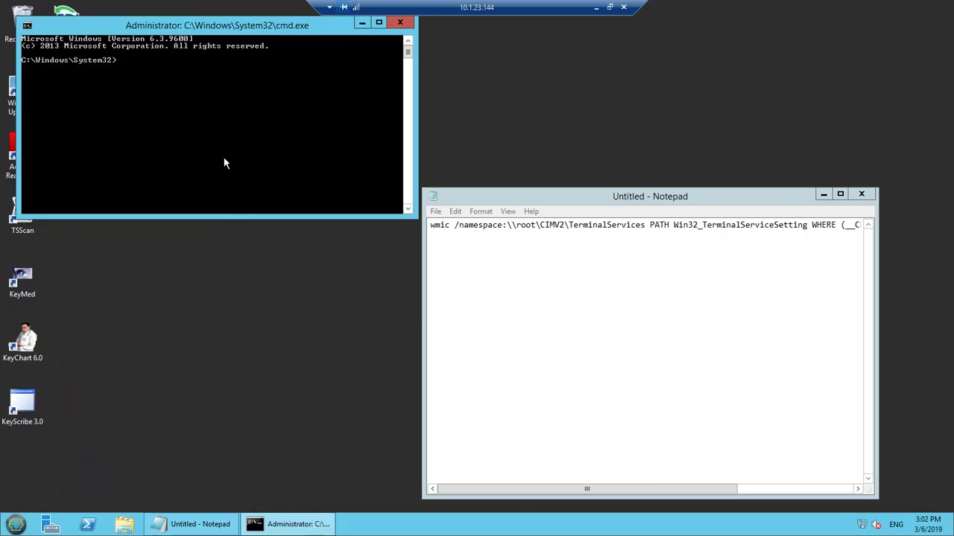
right_click(210, 147)
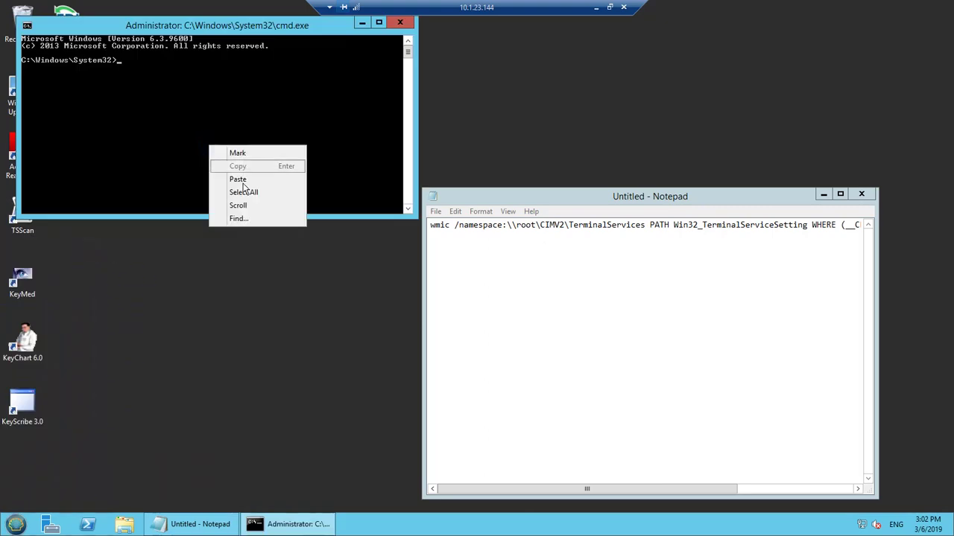
left_click(238, 179)
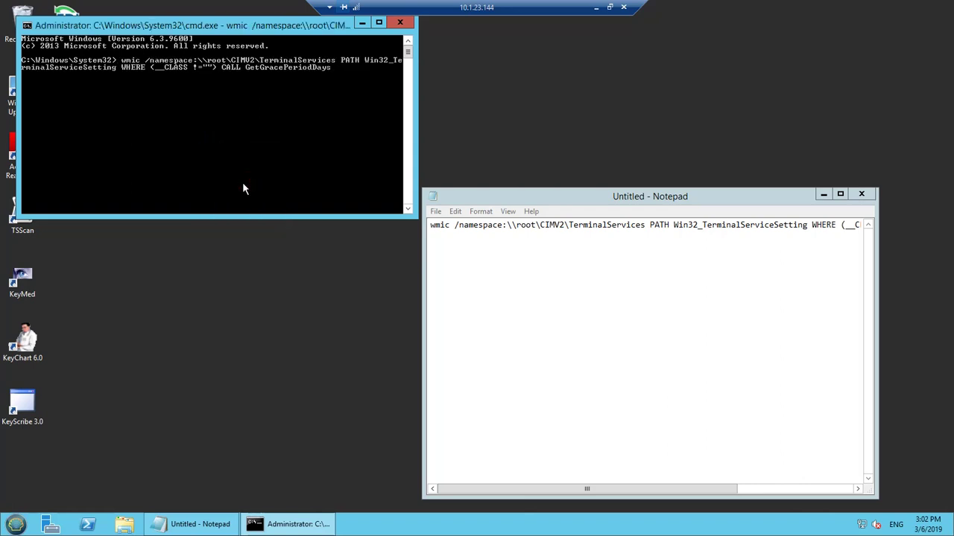
key("Return")
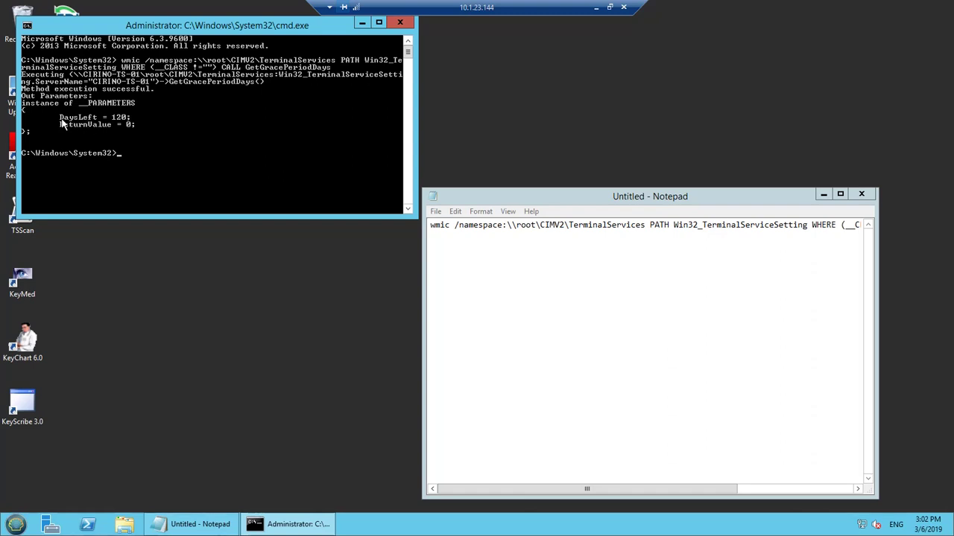
- Mark and highlight the DaysLeft = 120 result line in the console
right_click(155, 138)
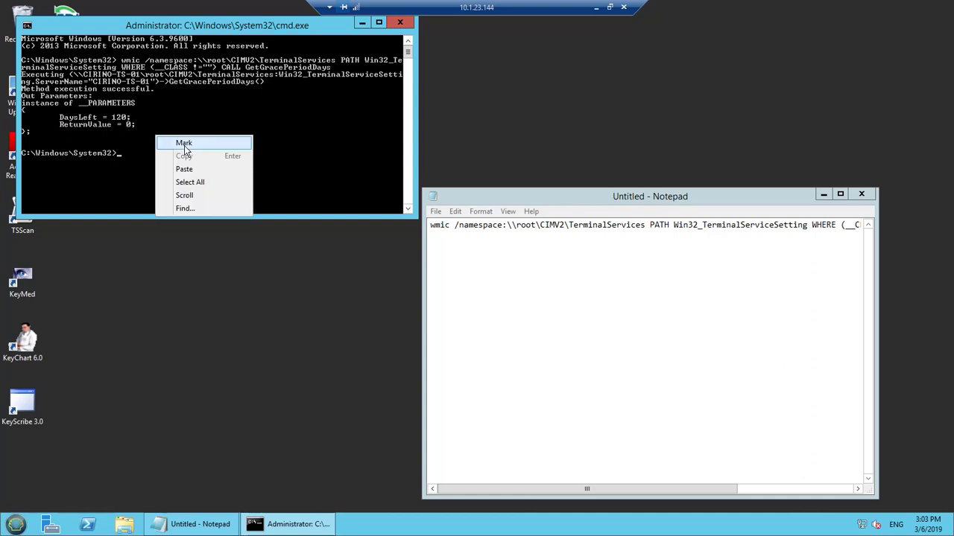
left_click(184, 144)
left_click_drag(60, 118, 135, 123)
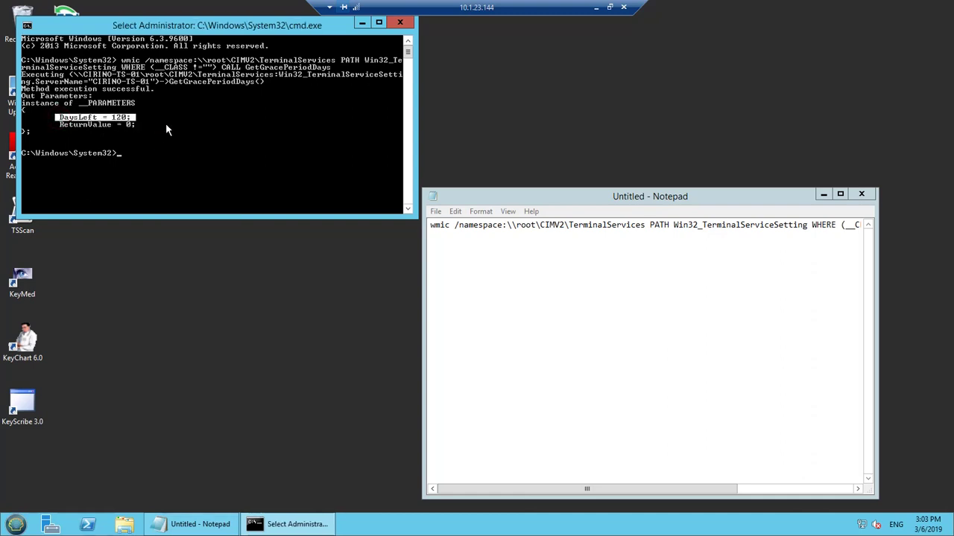